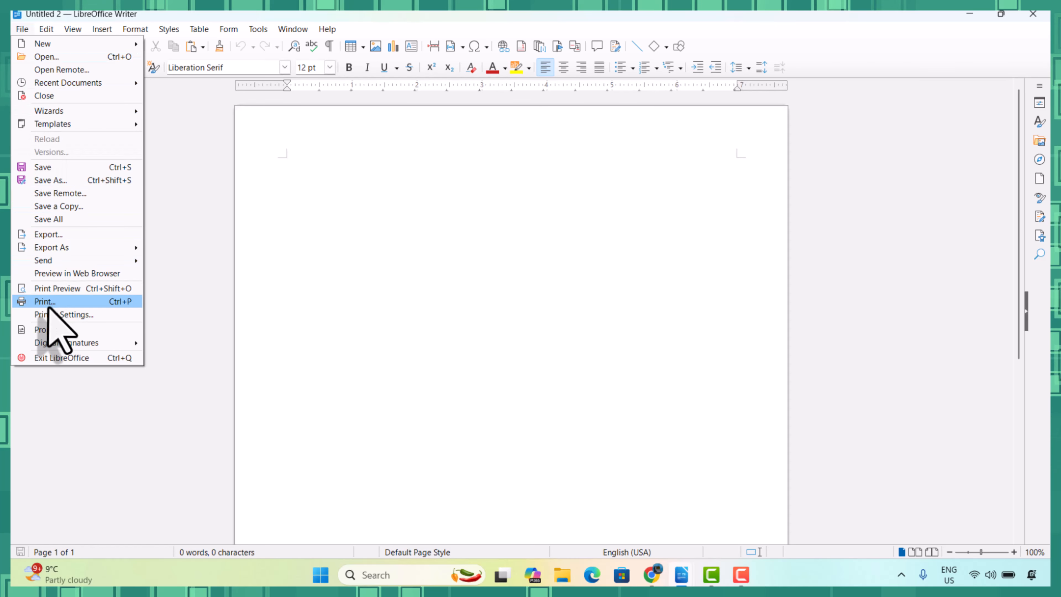
Insert the dummy text with the AutoText shortcut "dt" and append "fjlsdjflks" to the end of its last sentence.
mouse_move(41, 26)
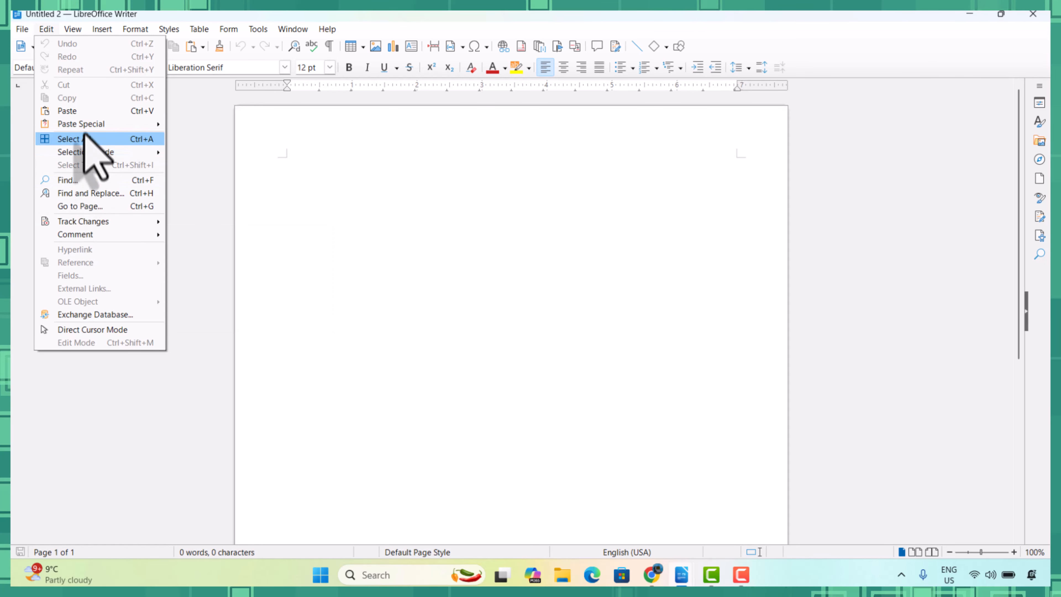
mouse_move(84, 127)
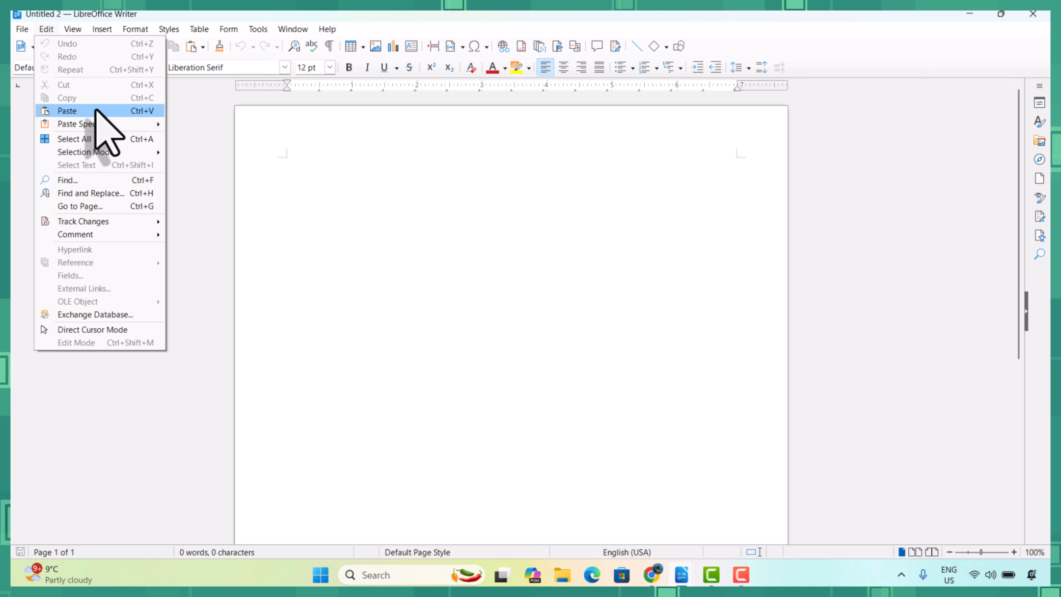
left_click(315, 188)
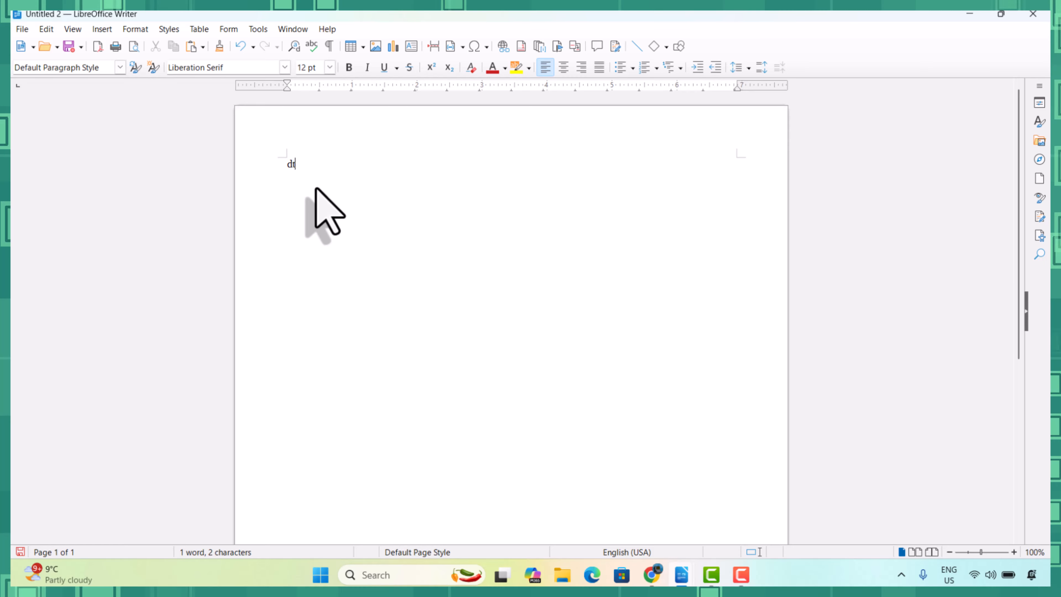
key("F3")
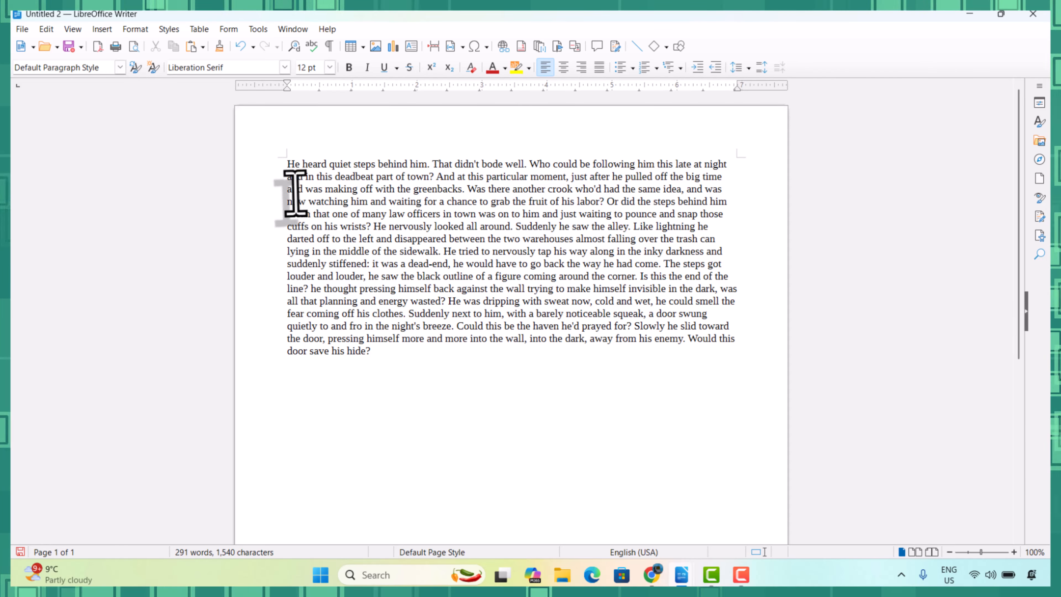
left_click(380, 350)
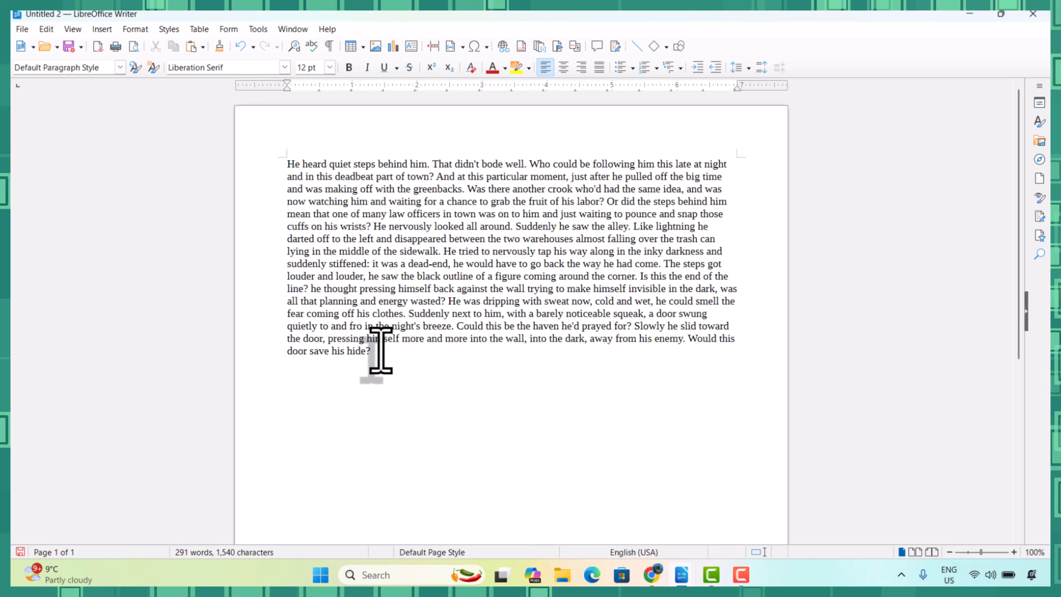
type("fjlsdjflks")
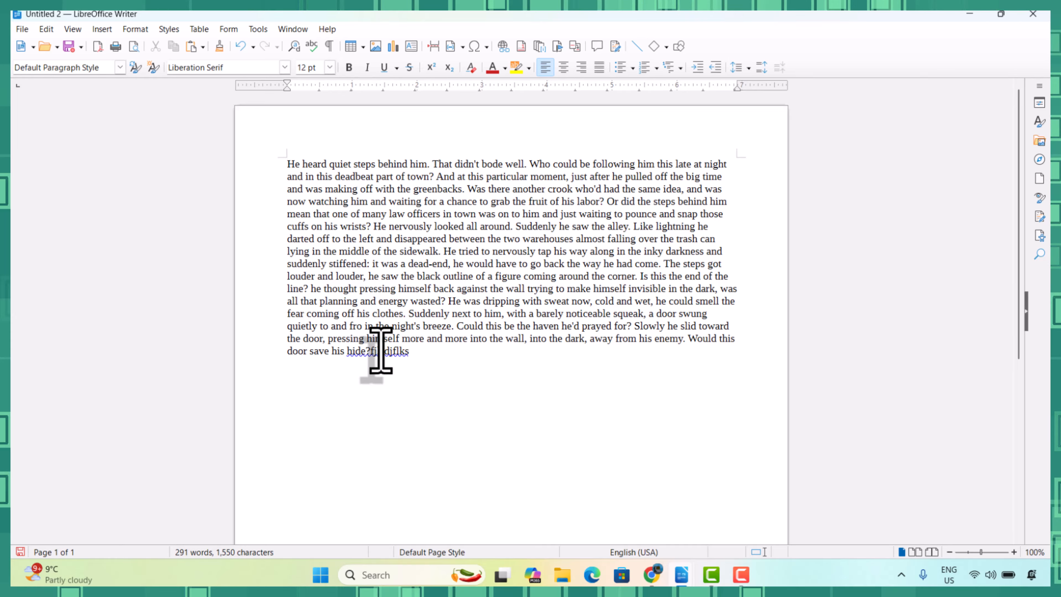
Undo the last typing and the dummy text insertion, and redo both.
left_click(48, 30)
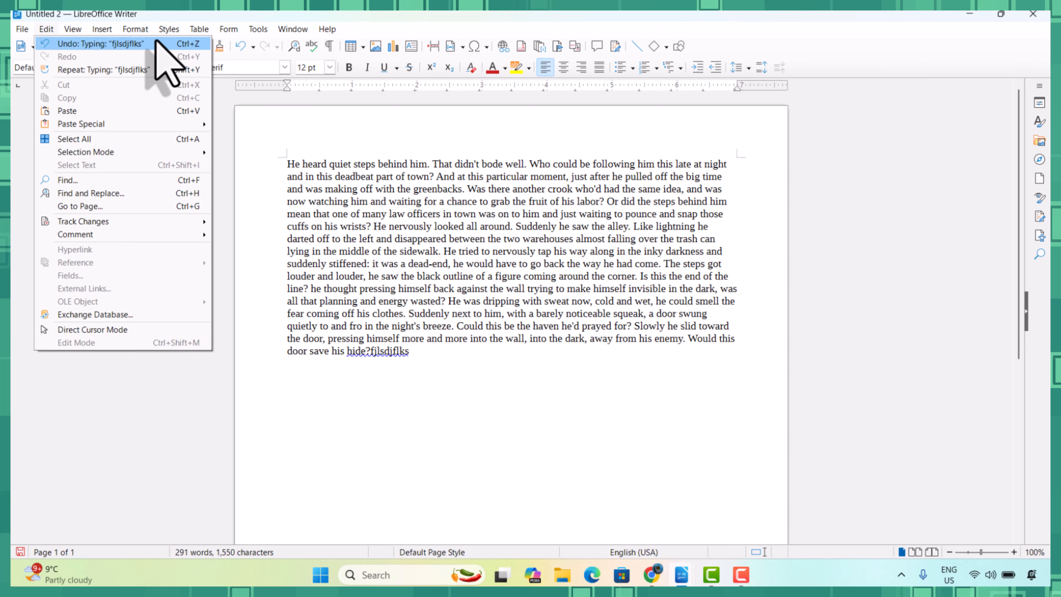
left_click(435, 369)
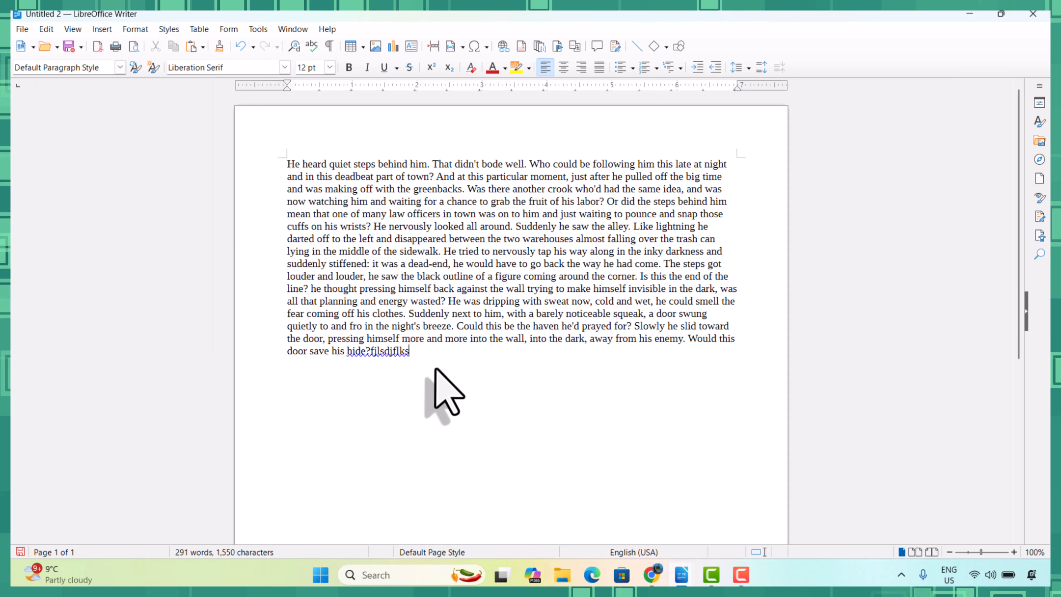
key("ctrl+z")
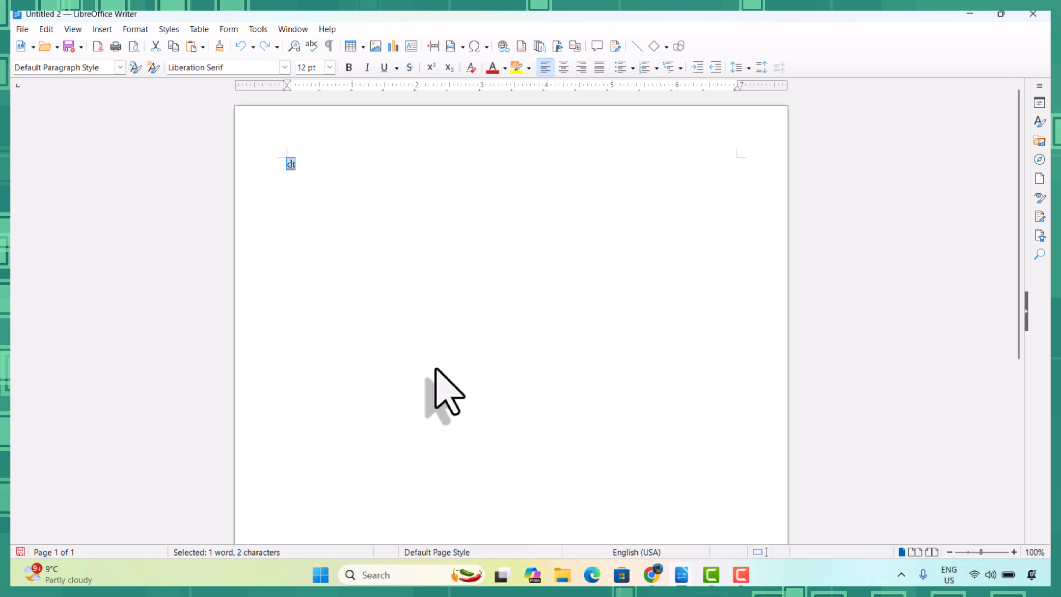
key("ctrl+y")
key("ctrl+y")
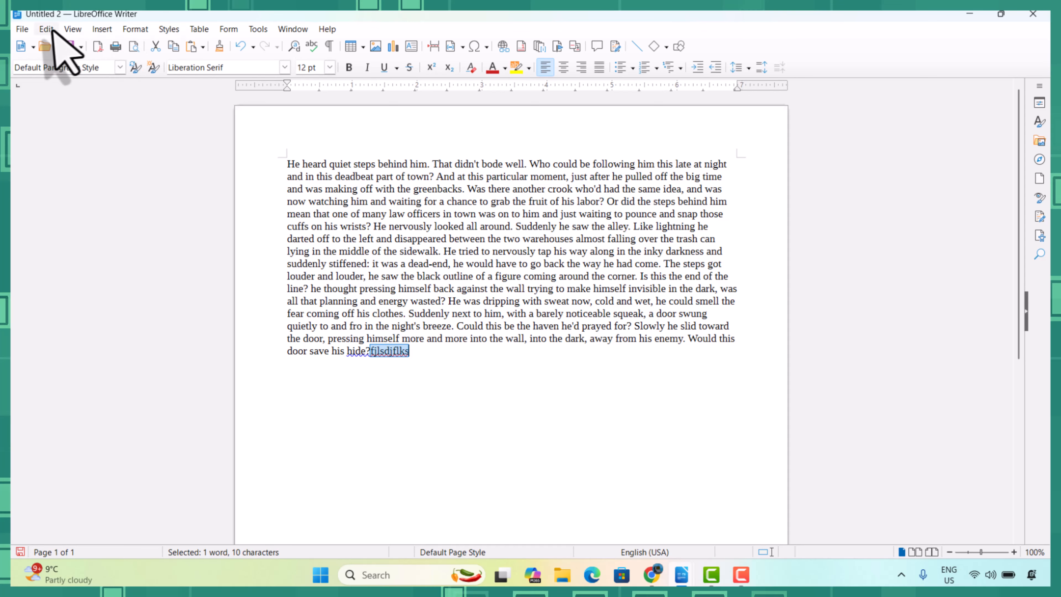
Repeat the last typing of "fjlsdjflks" twice at the end of the text.
left_click(50, 29)
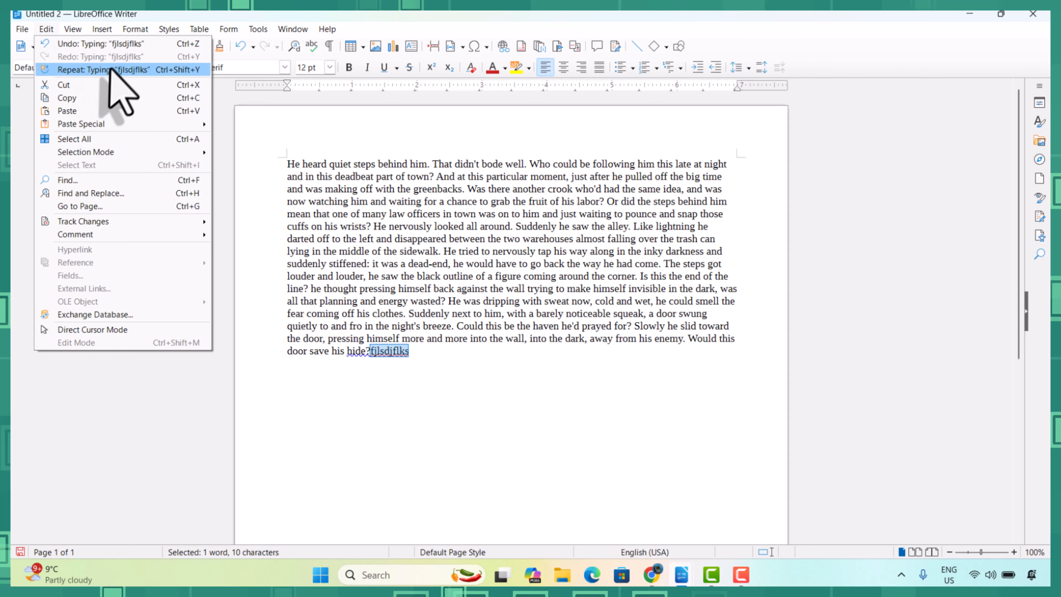
left_click(182, 69)
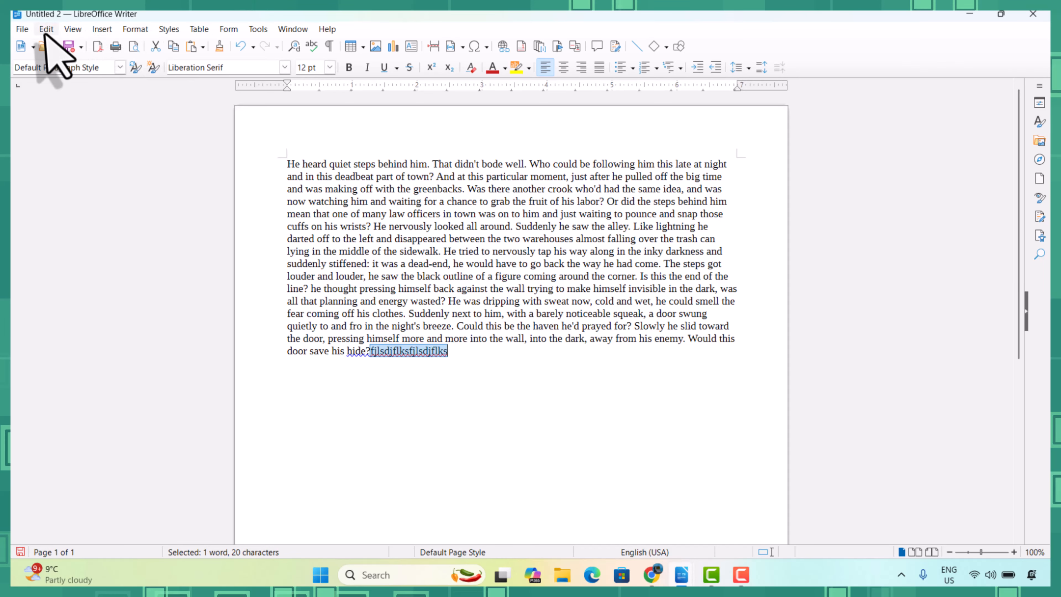
left_click(46, 29)
left_click(86, 67)
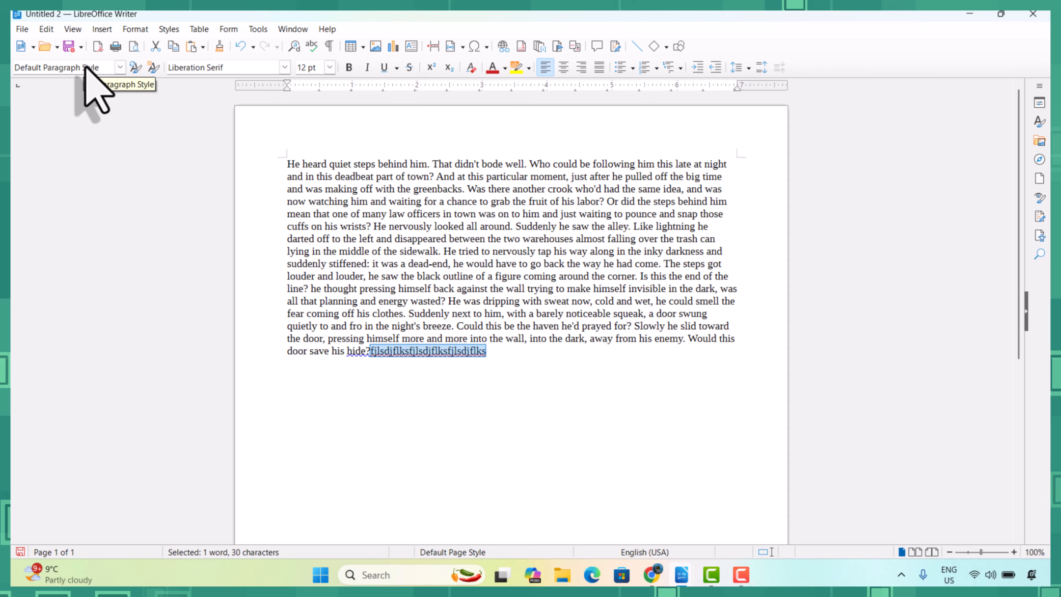
left_click(46, 30)
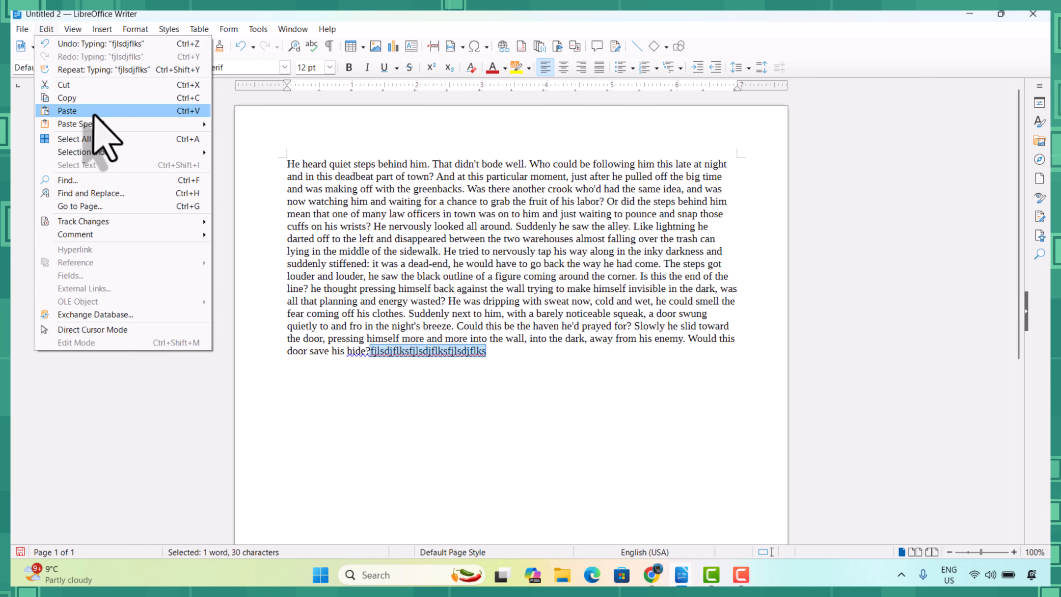
left_click(555, 379)
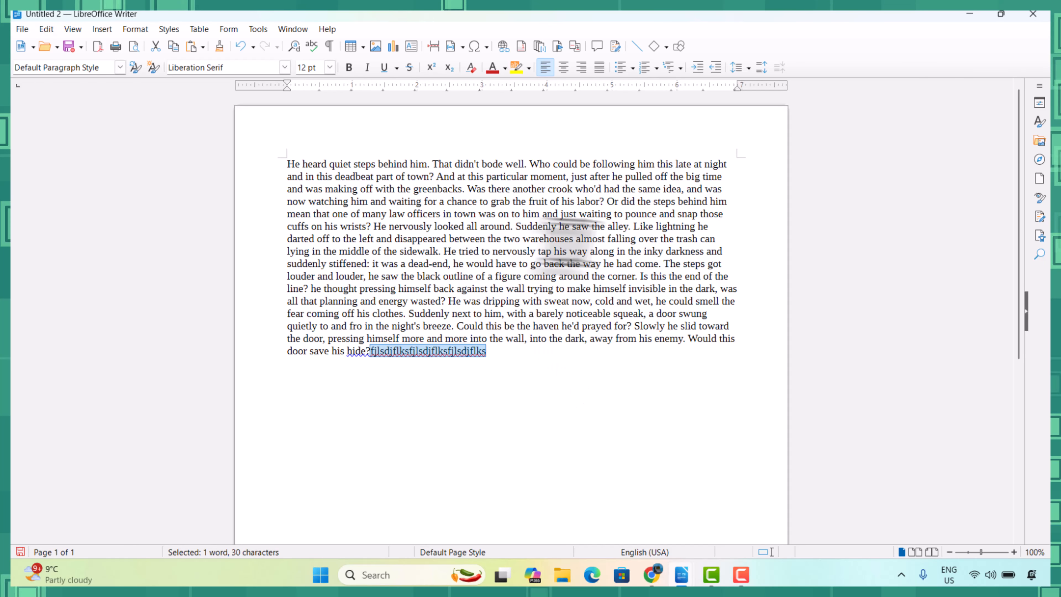
Split the text into paragraphs separated by a blank line after "Like lightning he" and "The steps got", removing the space before "darted".
left_click(713, 232)
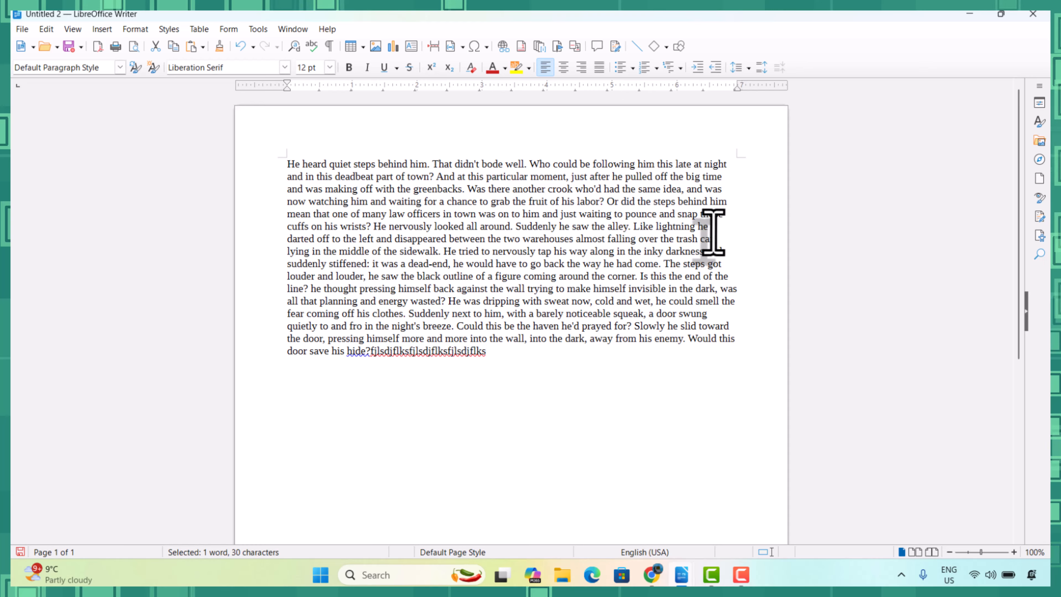
key("Return")
key("Return")
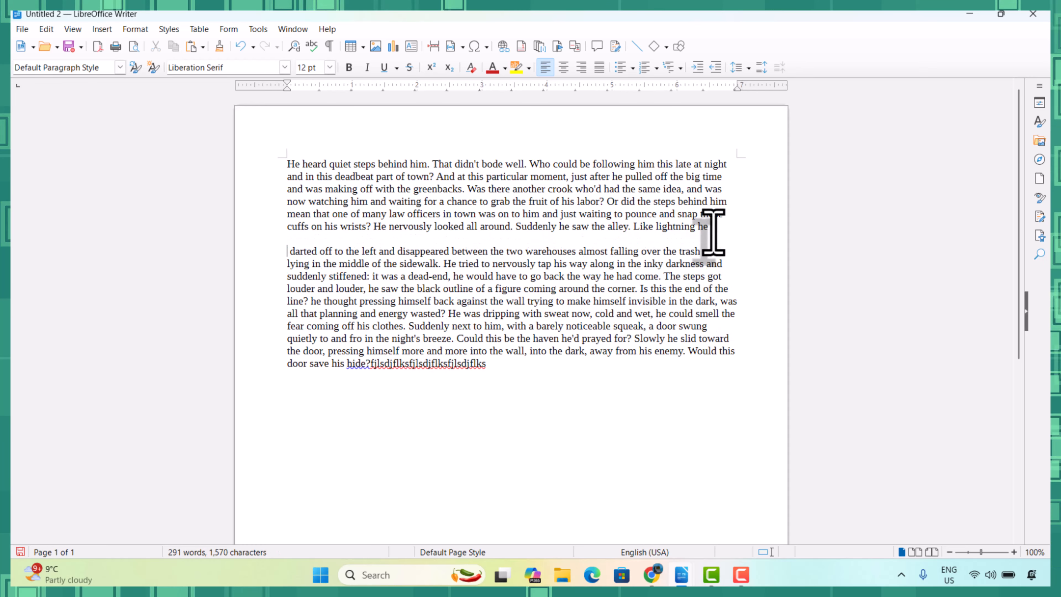
key("Delete")
left_click(724, 277)
key("Return")
key("Return")
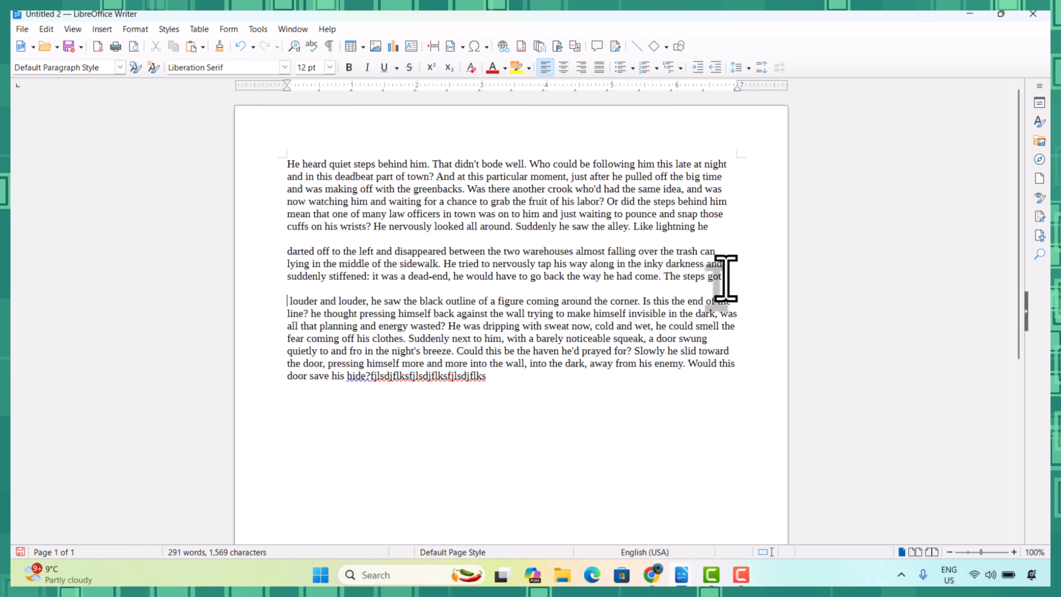
Move the middle paragraph starting with "darted off to the left" to the end of the document.
left_click_drag(725, 279, 254, 256)
key("ctrl+c")
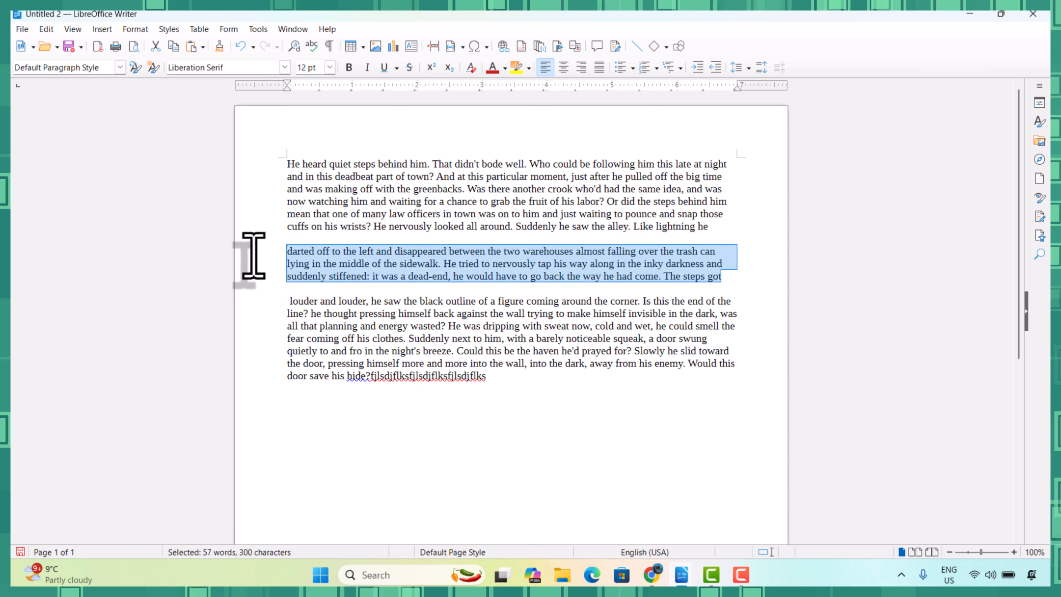
key("Delete")
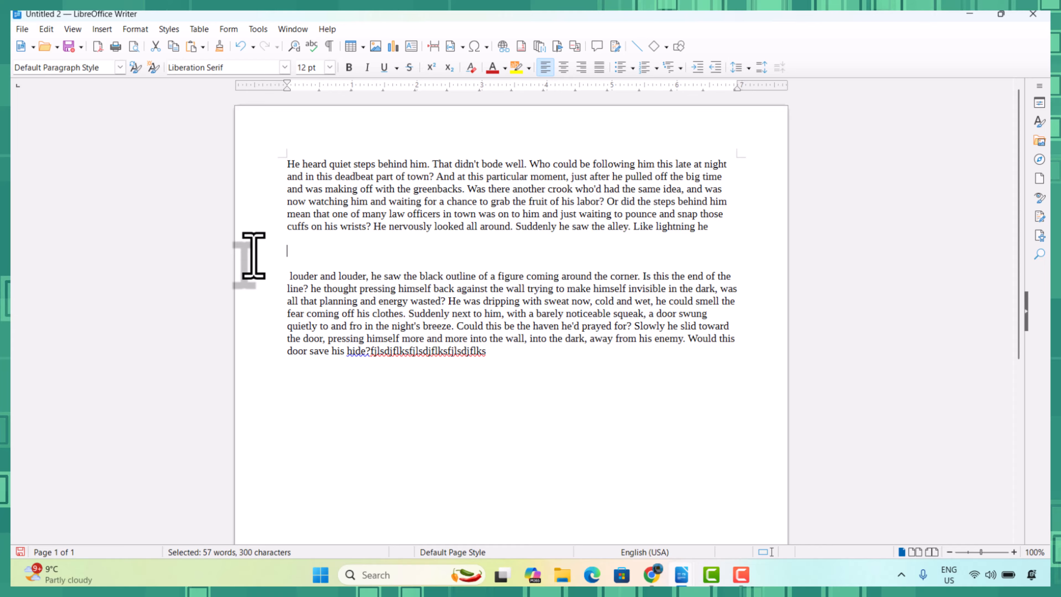
left_click(279, 396)
key("ctrl+v")
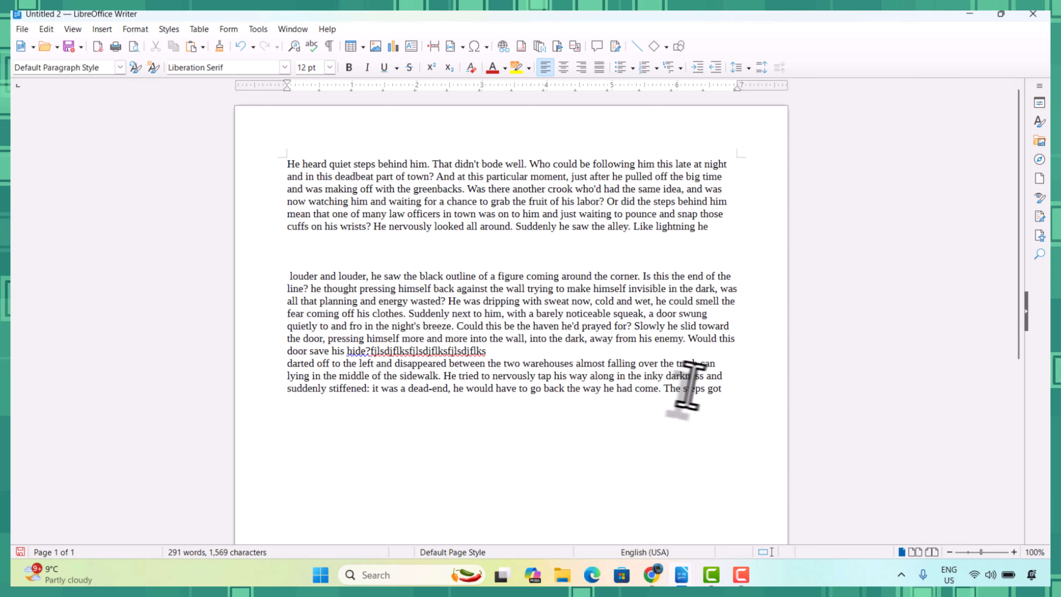
Copy the "darted off to the left" paragraph and paste the duplicate below it, leaving a blank line between them.
left_click_drag(727, 391, 160, 372)
key("ctrl+c")
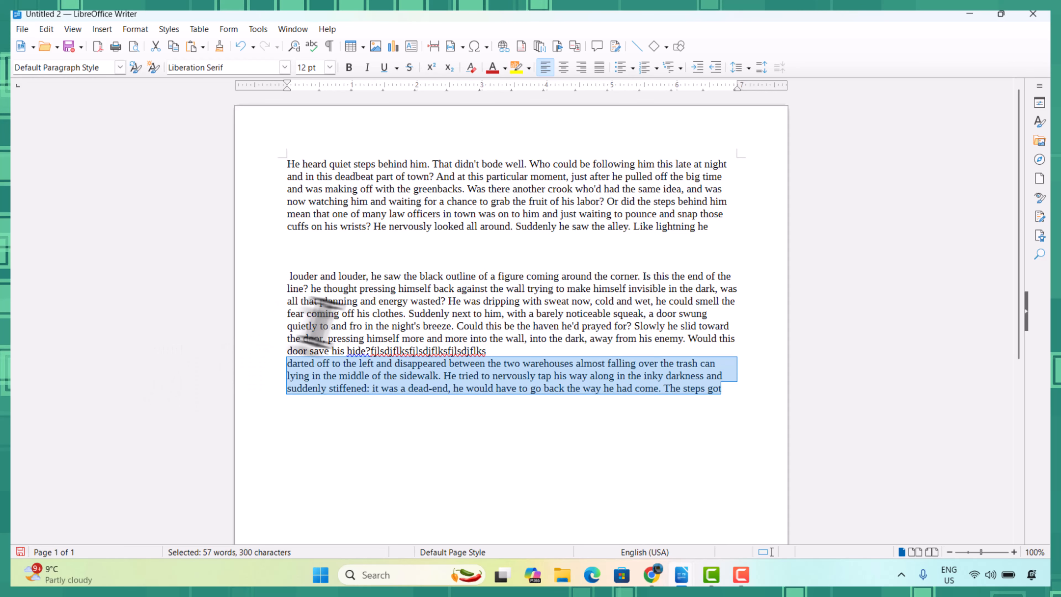
left_click(303, 422)
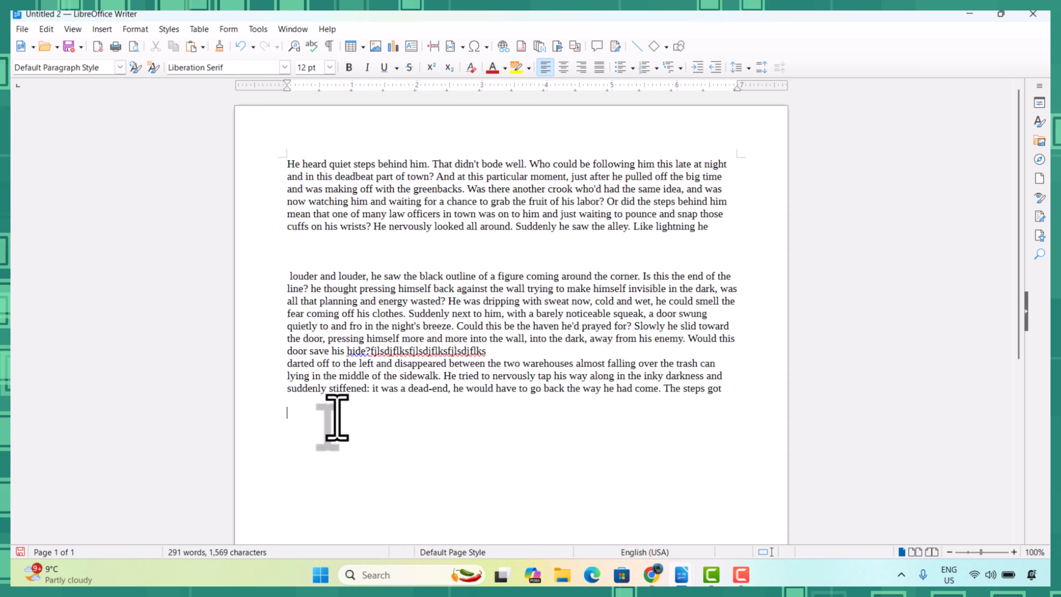
key("ctrl+v")
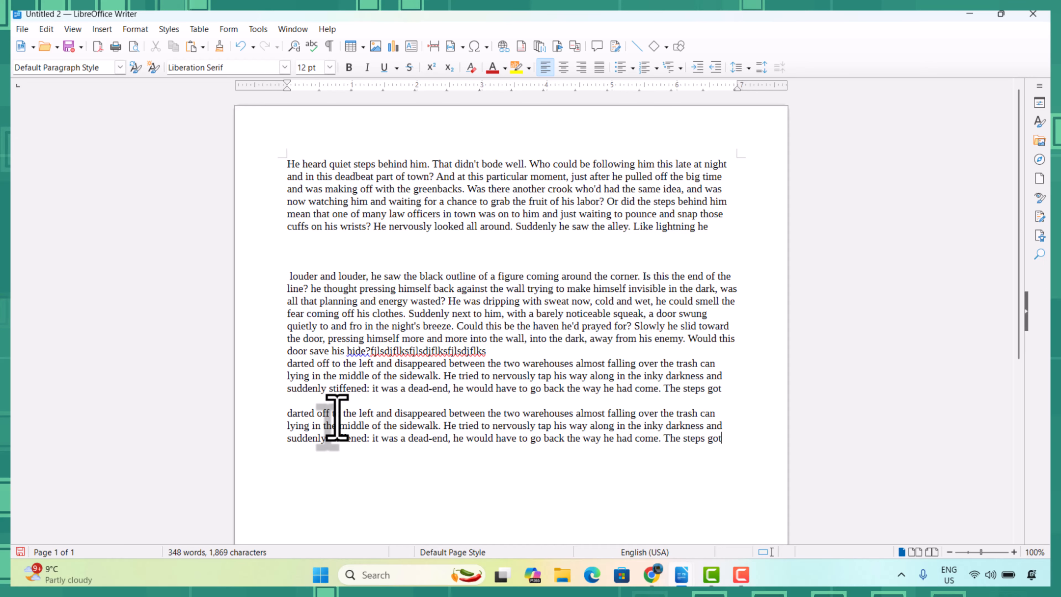
left_click(46, 28)
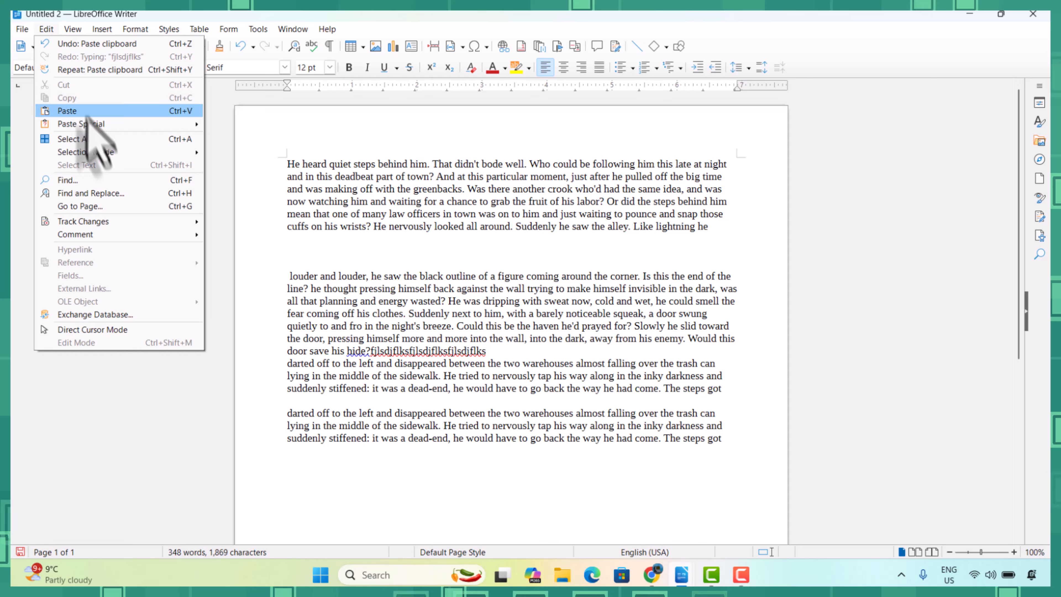
mouse_move(93, 128)
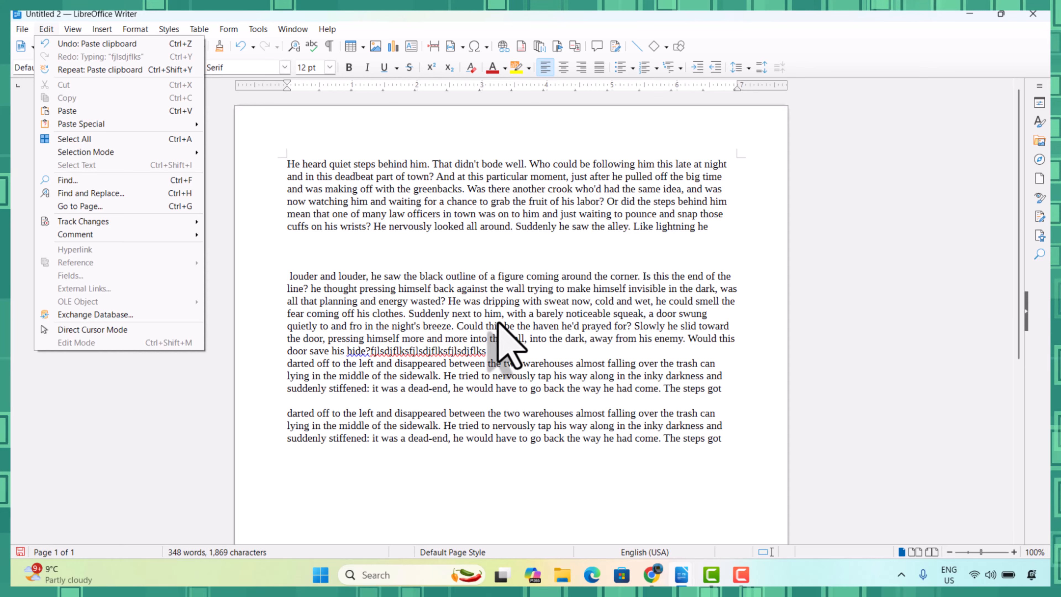
key("Escape")
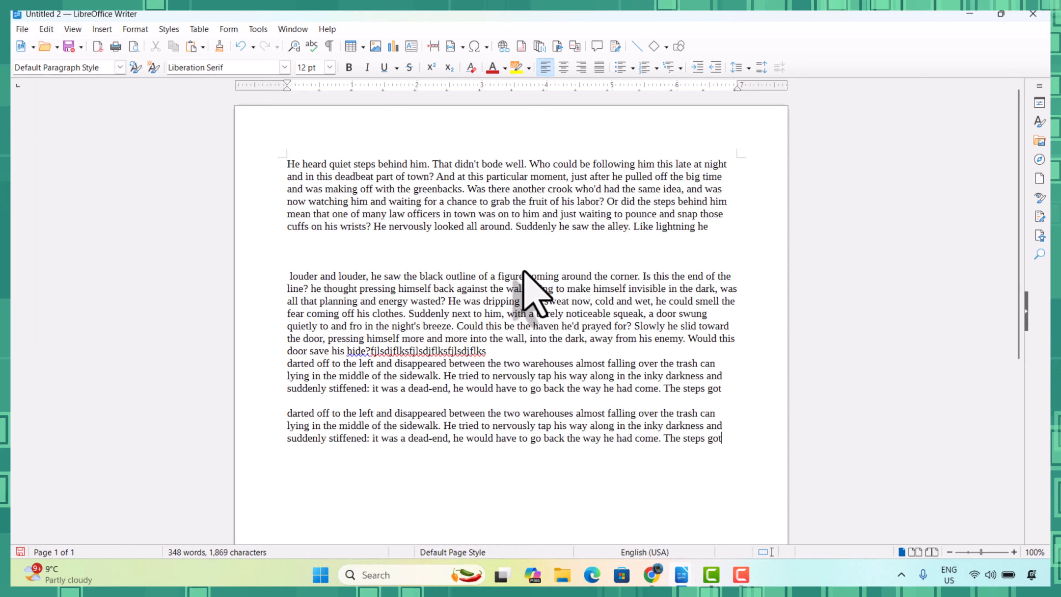
Select all the text in the document, and replace that selection with the passage from "louder and louder" to "darted off to the left".
key("ctrl+a")
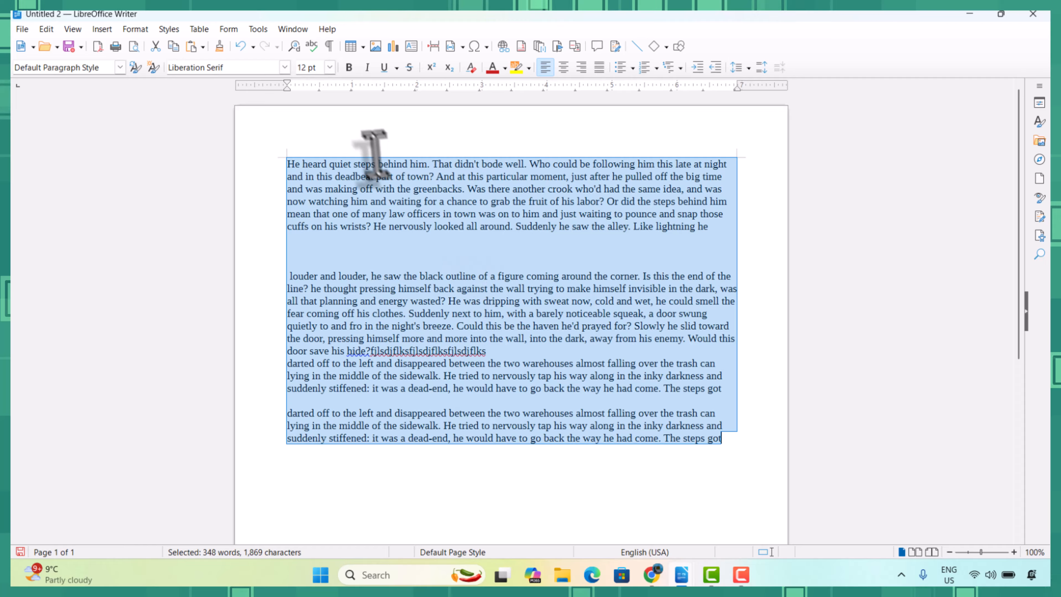
left_click(46, 29)
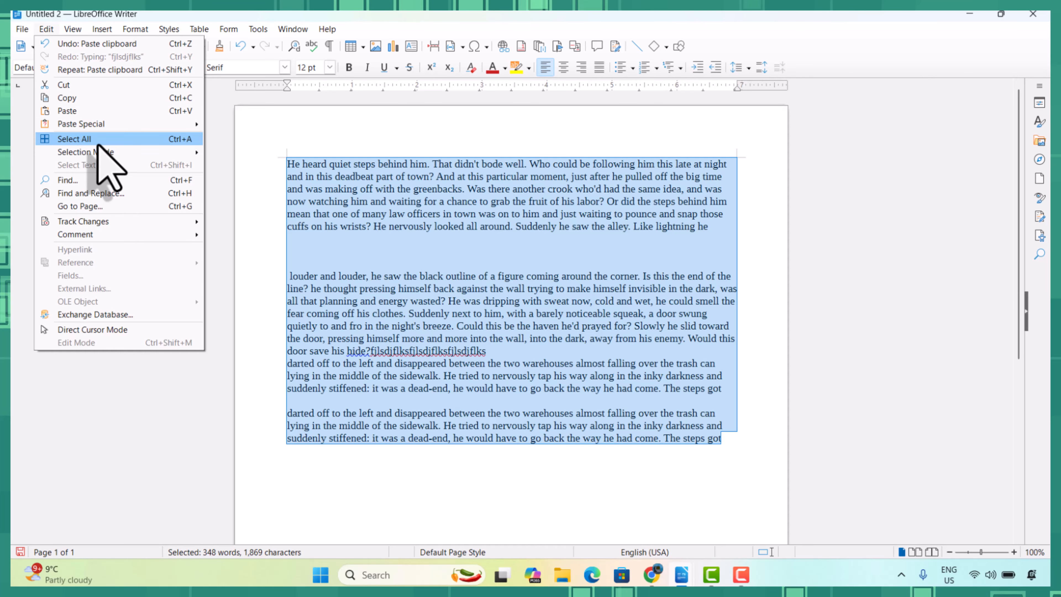
mouse_move(100, 153)
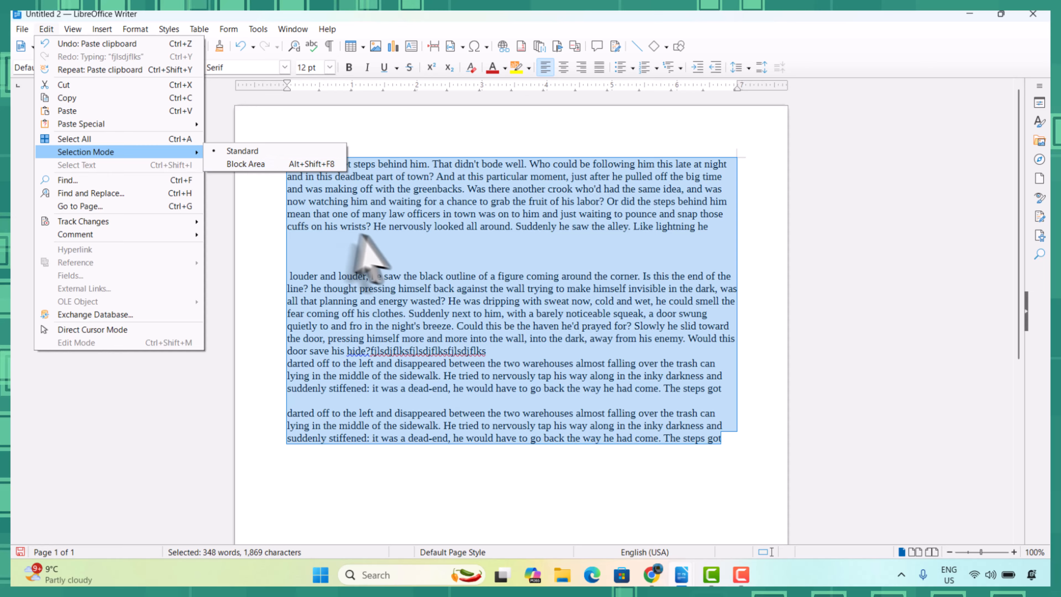
left_click(376, 250)
left_click(447, 499)
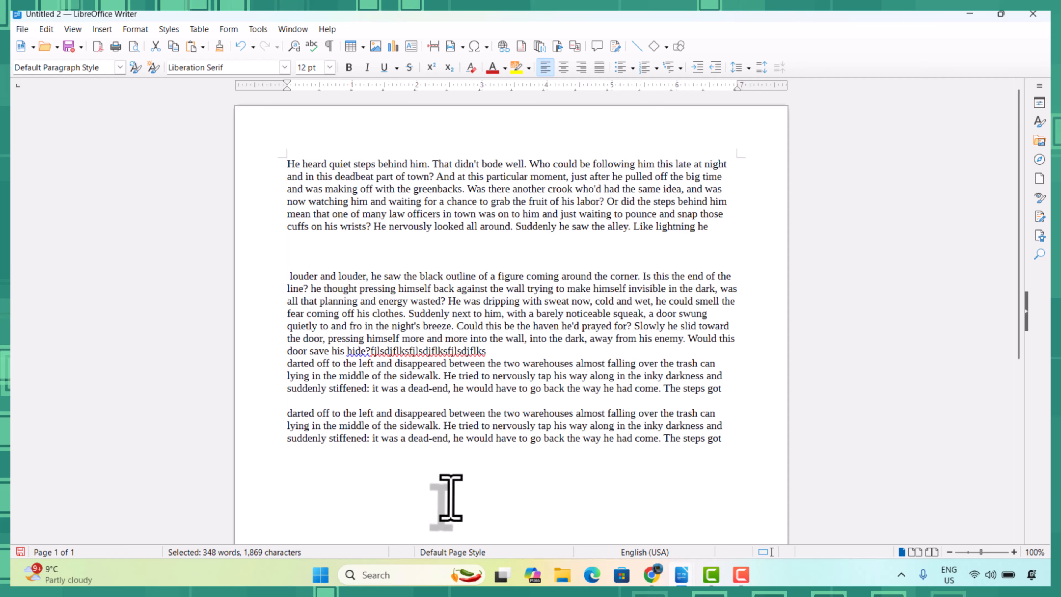
left_click_drag(284, 278, 373, 362)
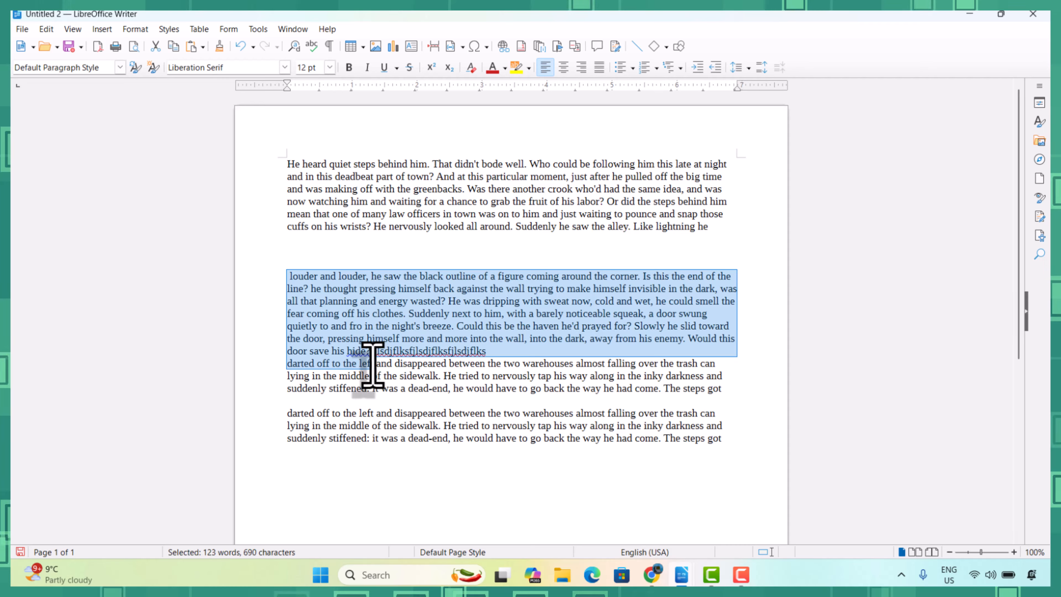
Set the selection mode to Block Area and select a rectangular block of text across the middle of the first paragraph's lines.
left_click(53, 30)
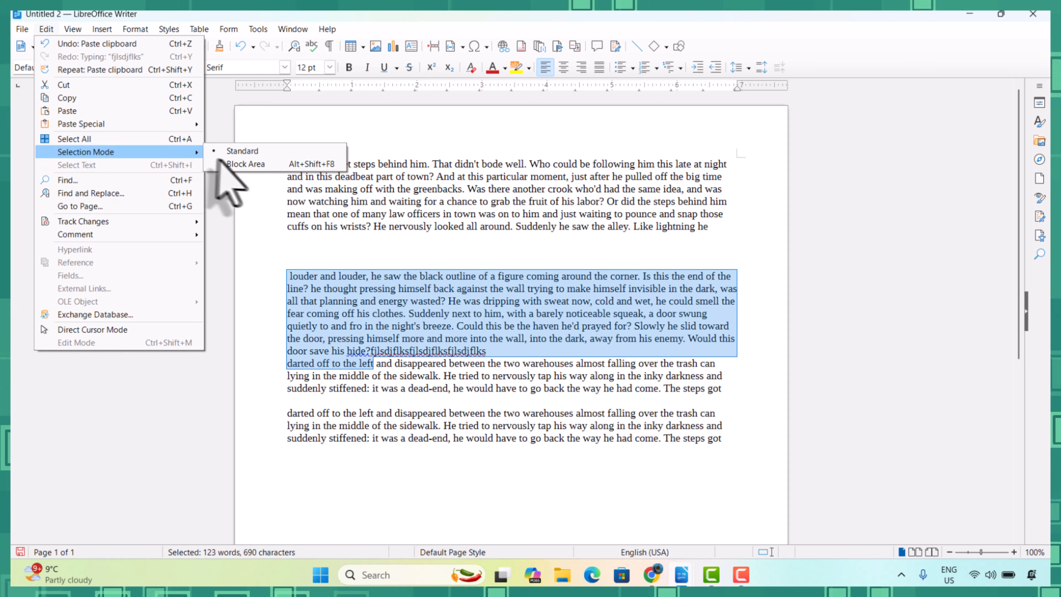
left_click(240, 162)
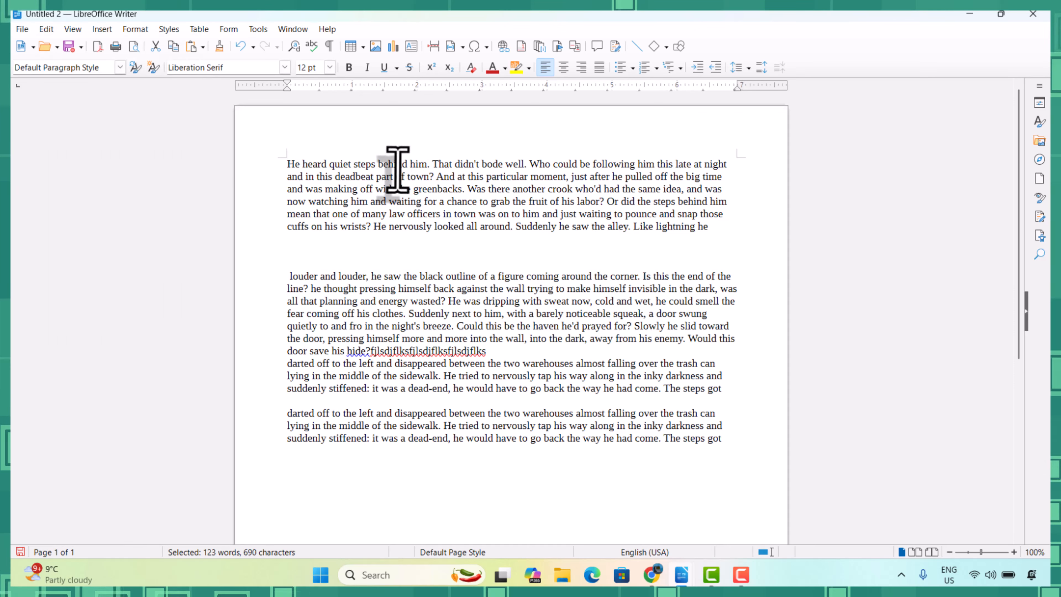
left_click_drag(391, 166, 561, 230)
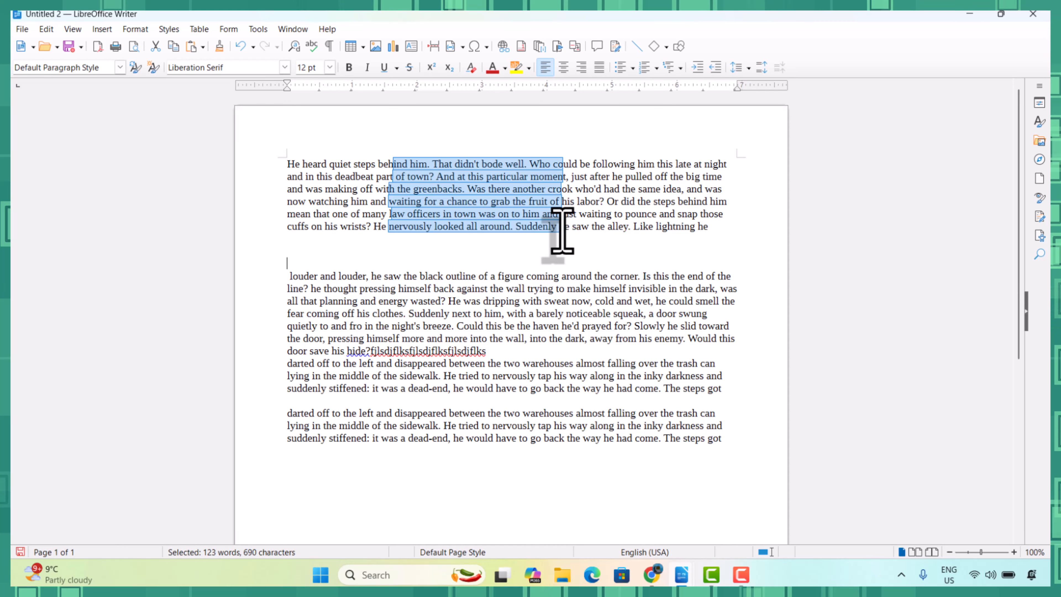
Extend the block selection down into the paragraphs below, shrink it to a narrower block, and clear the selection.
left_click_drag(562, 231, 487, 371)
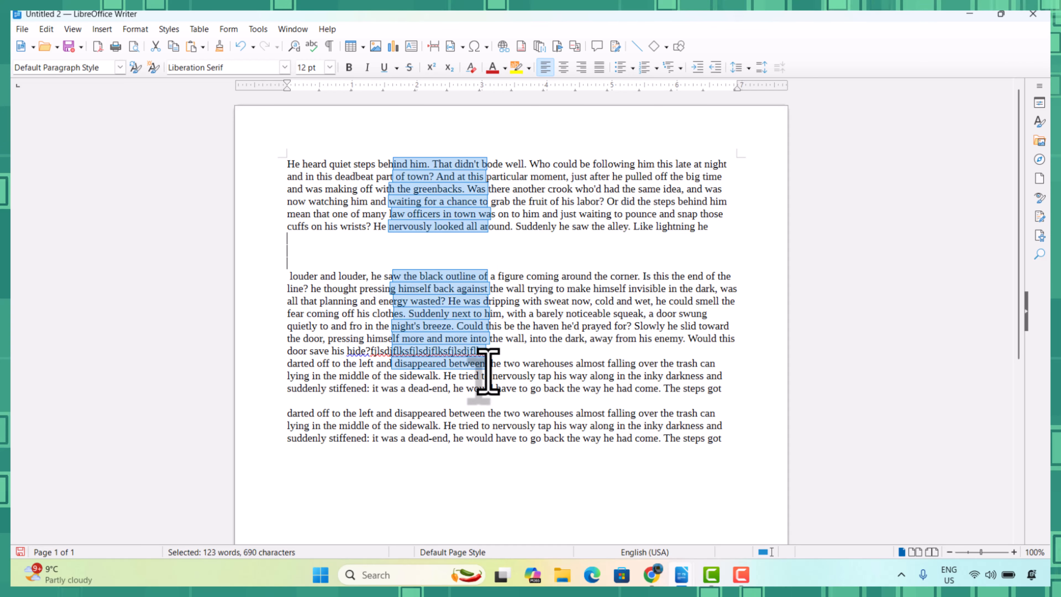
left_click_drag(488, 371, 436, 309)
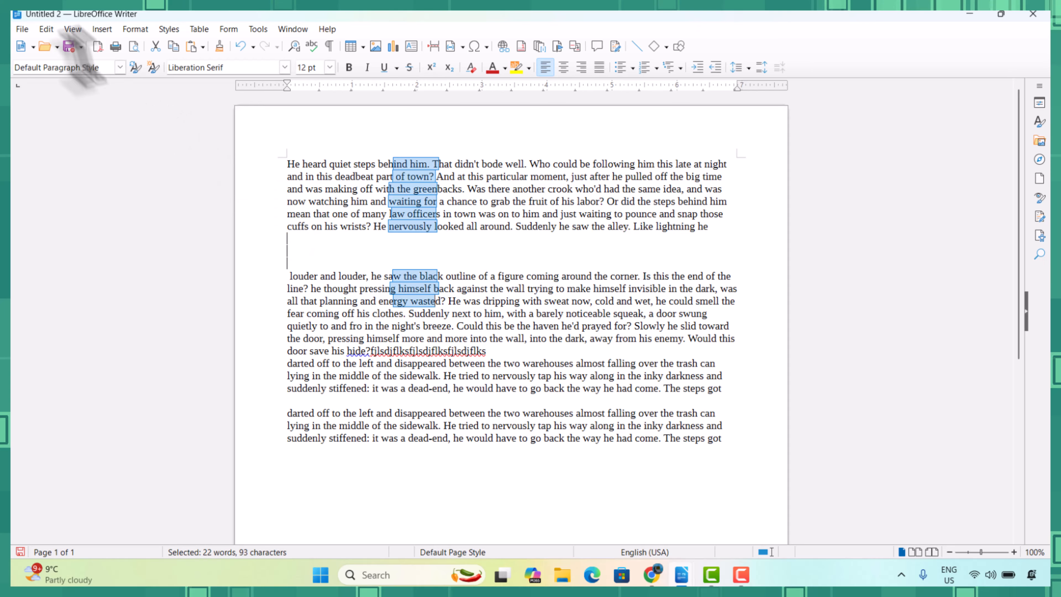
left_click(273, 226)
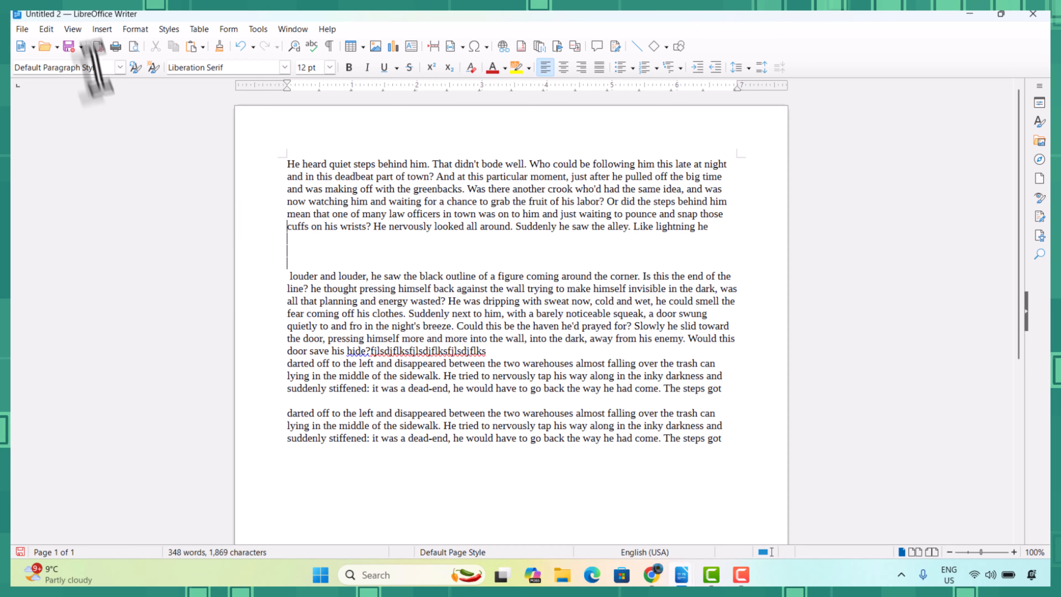
Find all occurrences of "He" in the document.
left_click(46, 29)
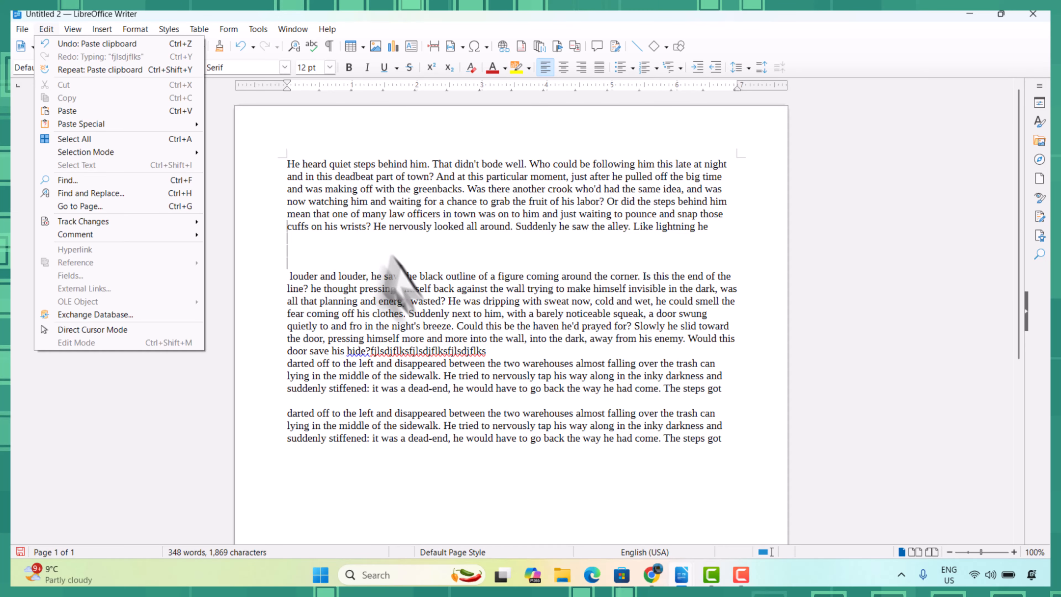
left_click(436, 261)
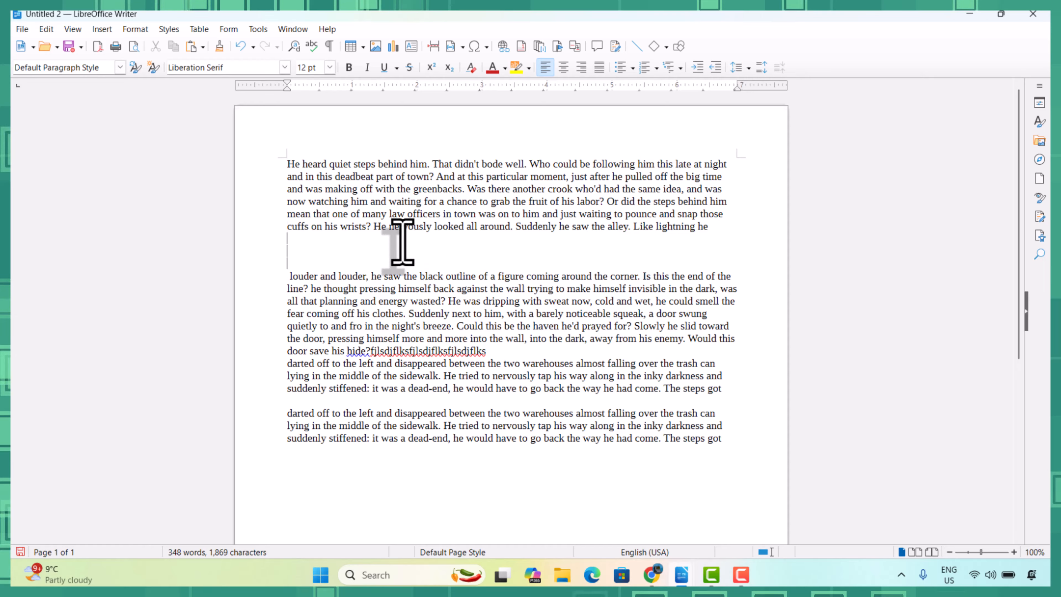
key("ctrl+f")
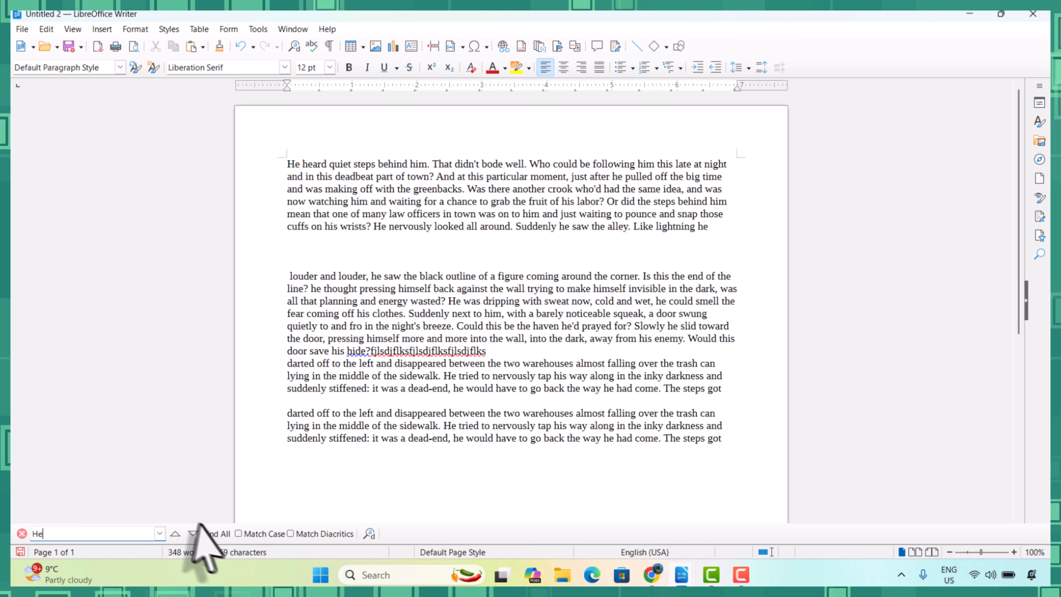
left_click(216, 535)
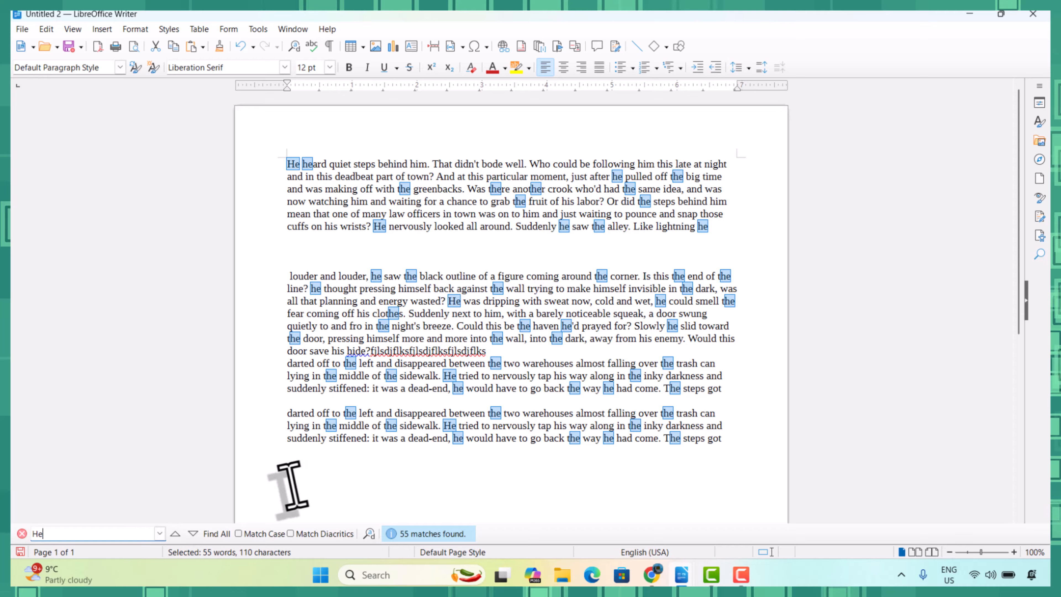
Repeat the search for all occurrences of "He" with case matching, and enable diacritics matching as well.
left_click(239, 533)
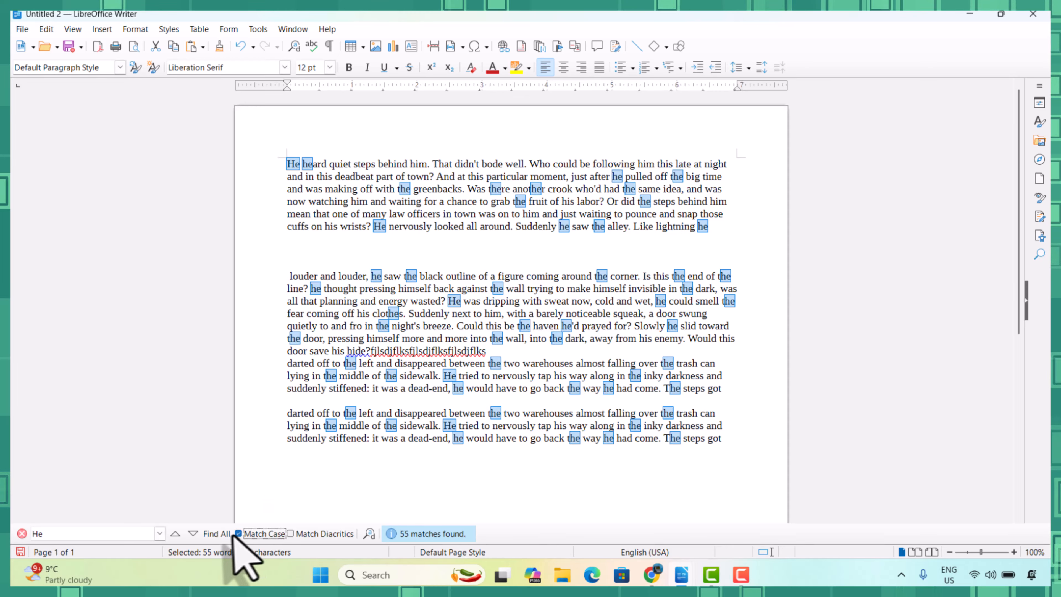
left_click(218, 535)
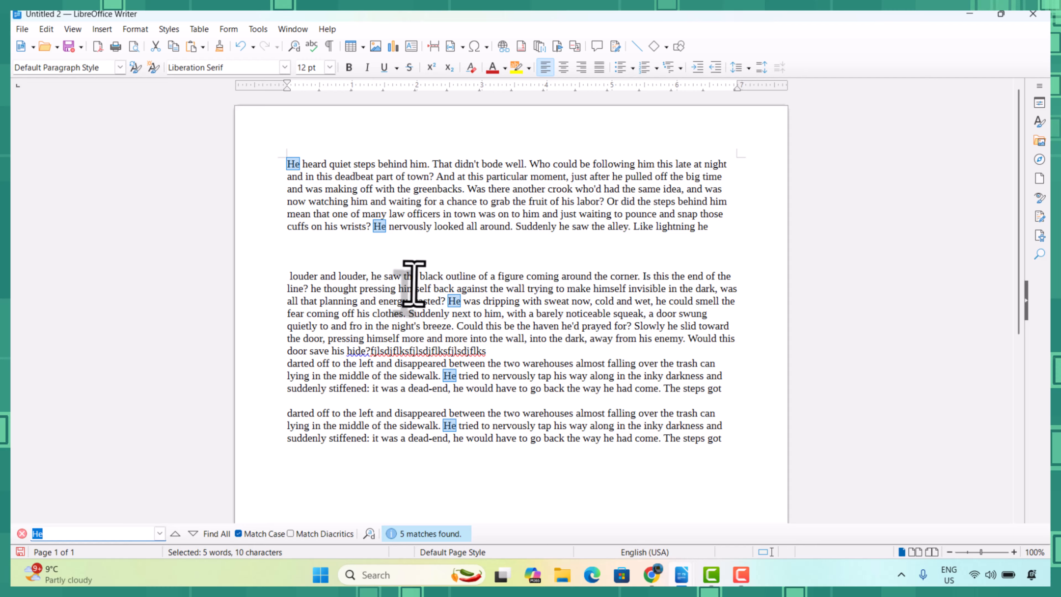
left_click(292, 535)
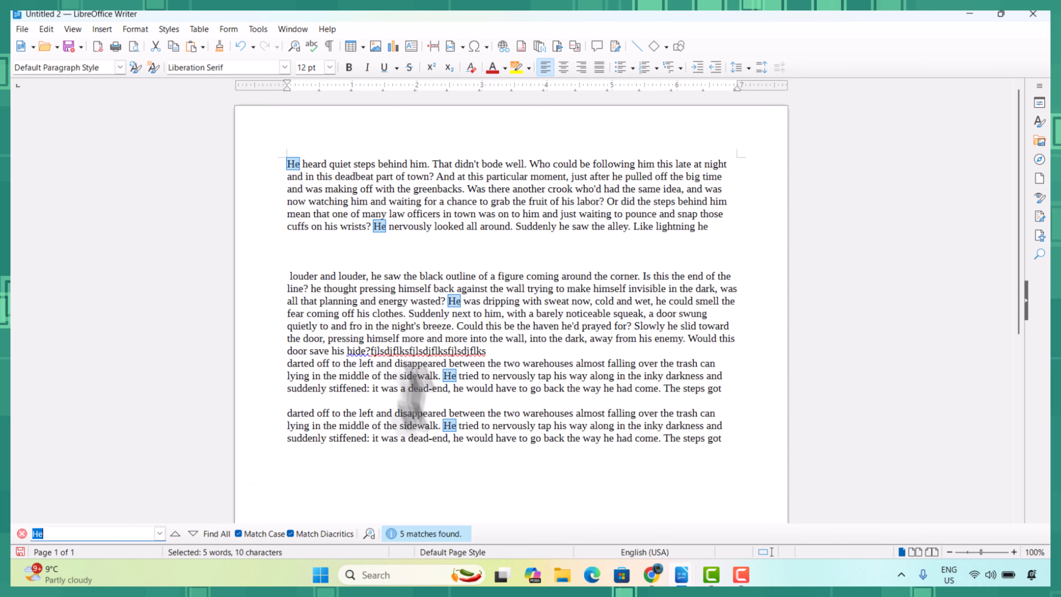
Replace every selected case-matched "He" with "she" using Find and Replace, and close the dialog.
left_click(44, 29)
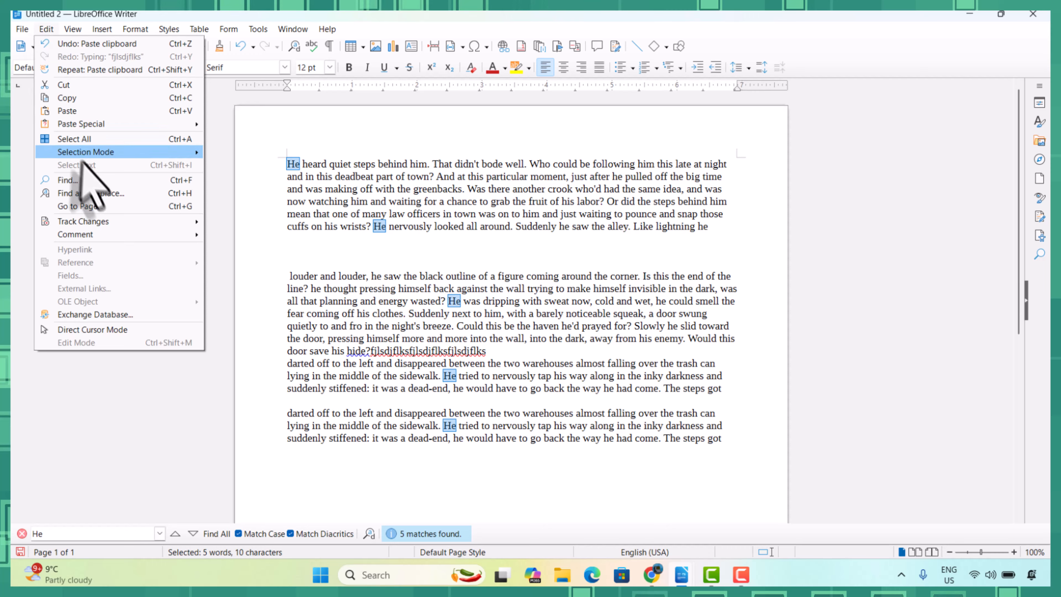
left_click(101, 193)
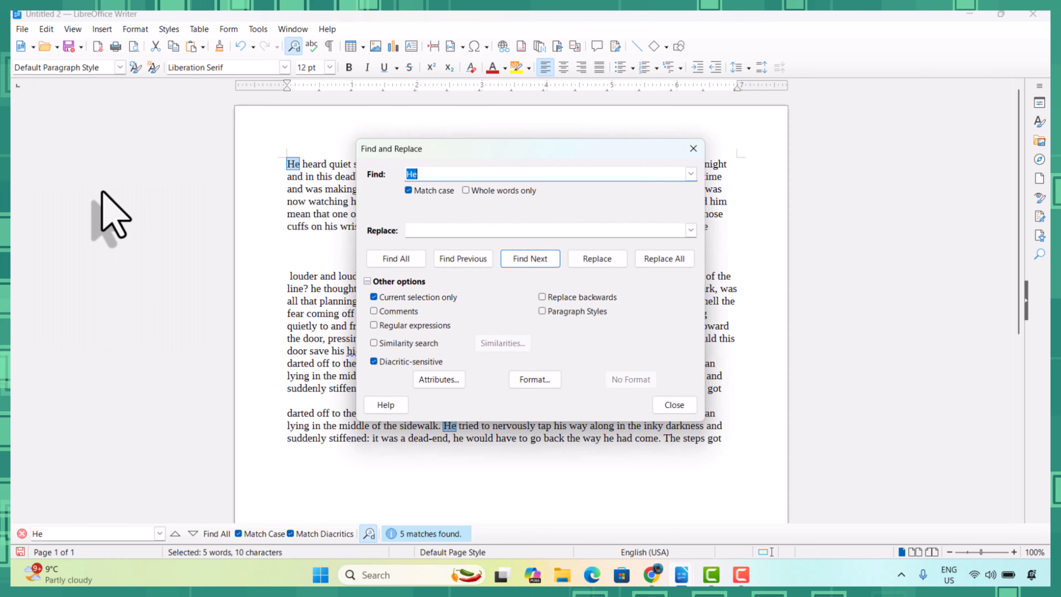
left_click(433, 230)
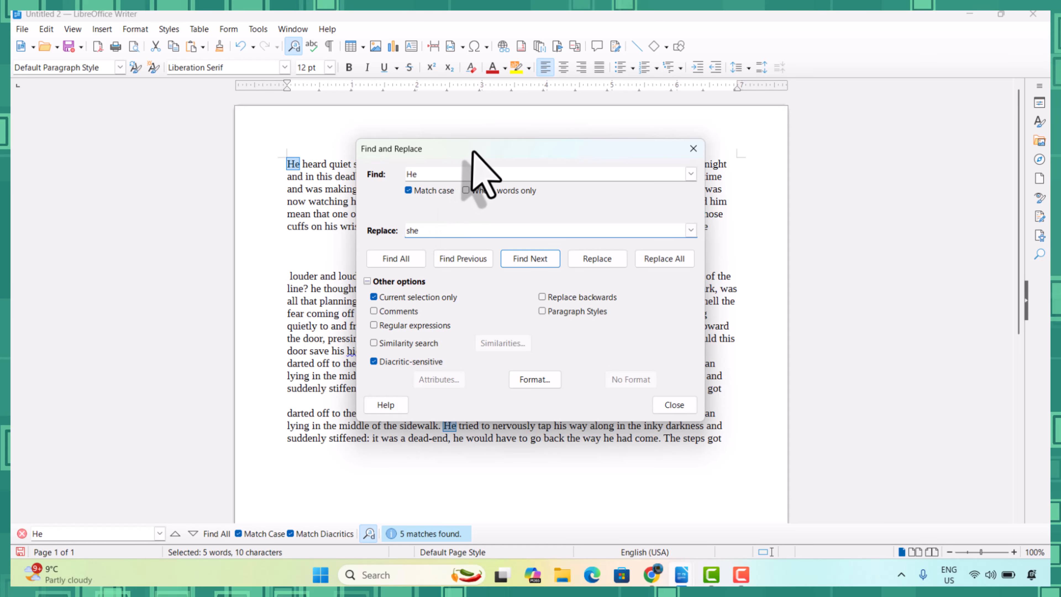
left_click_drag(499, 149, 710, 133)
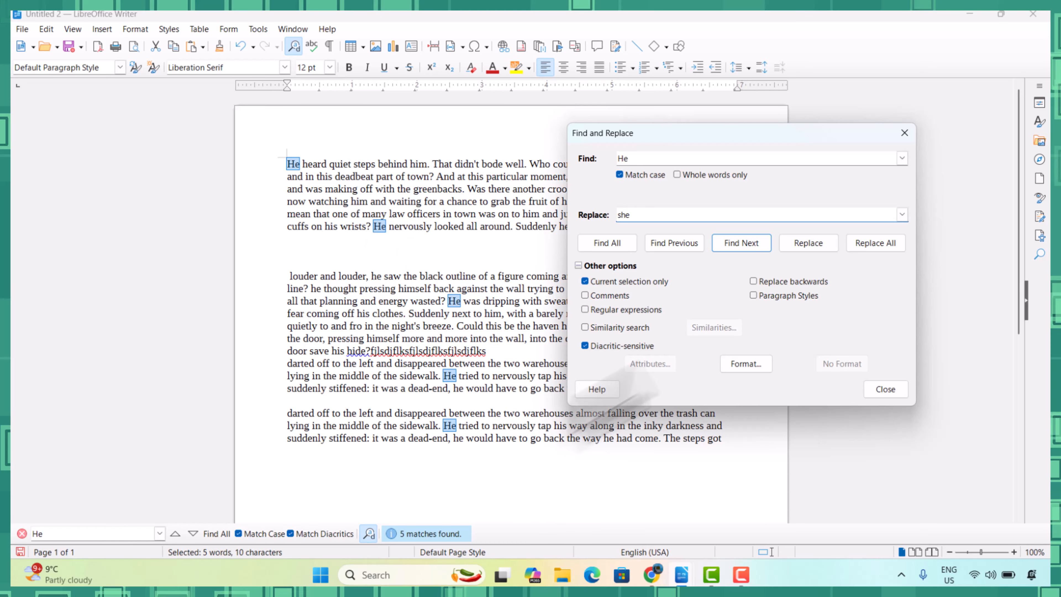
left_click(886, 246)
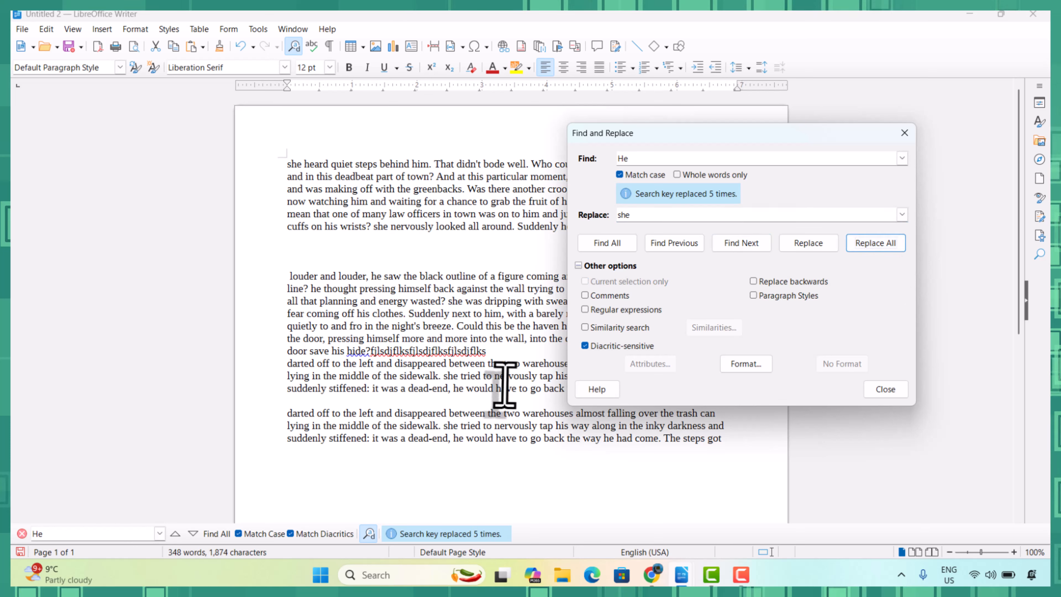
left_click(885, 390)
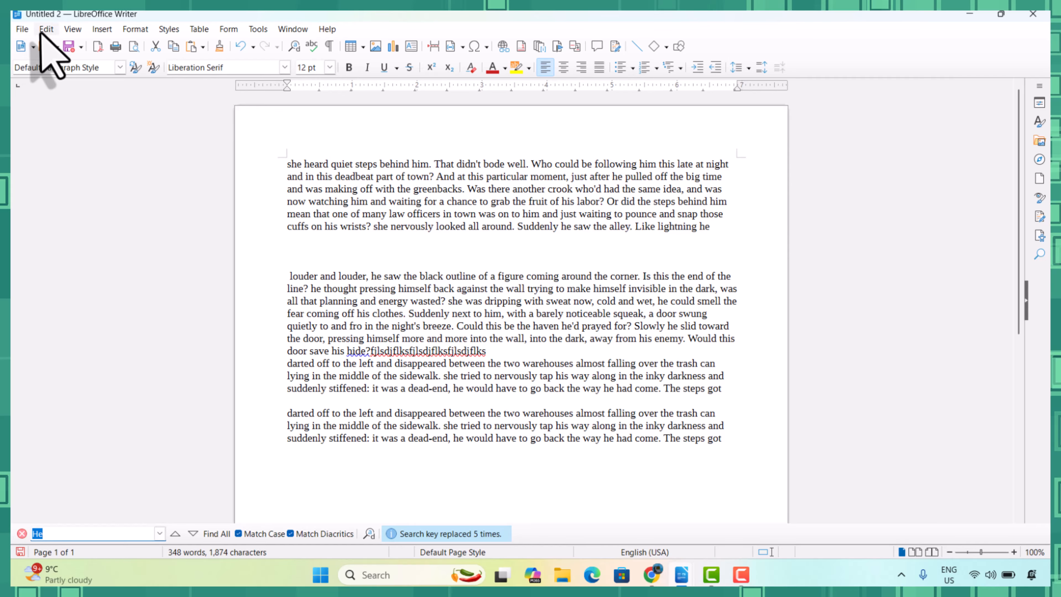
Insert four page breaks after the last paragraph, ending in "The steps got", to add blank pages.
left_click(42, 31)
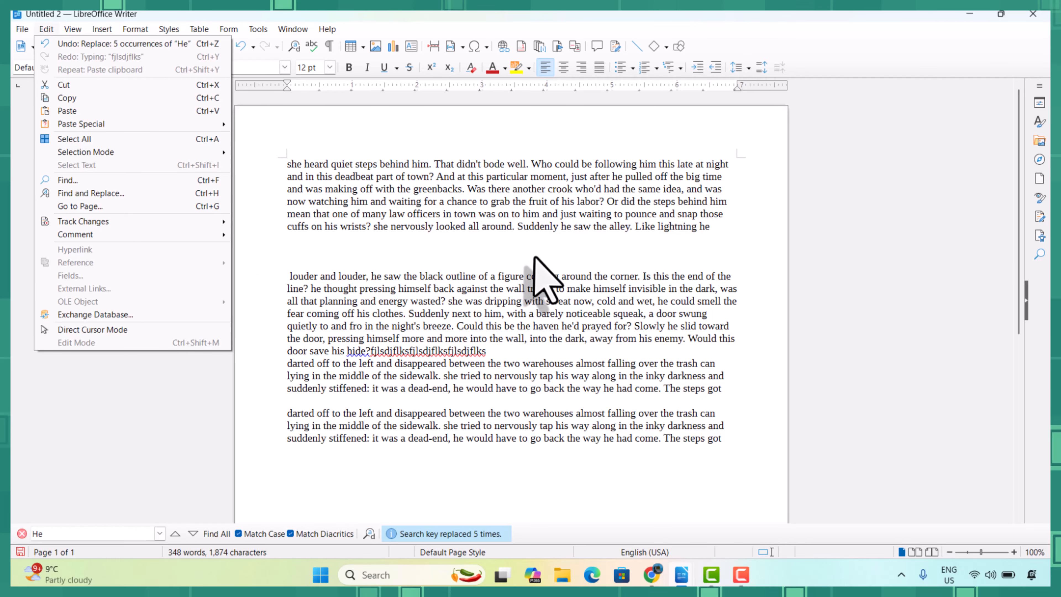
left_click(535, 256)
scroll(534, 257, "down", 6)
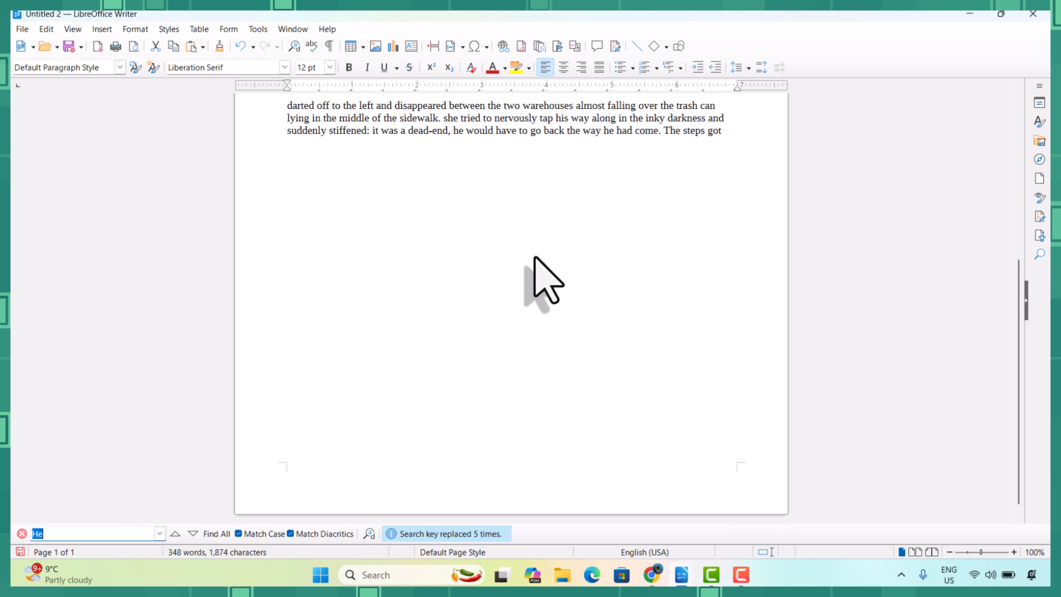
scroll(534, 257, "up", 6)
scroll(537, 261, "down", 3)
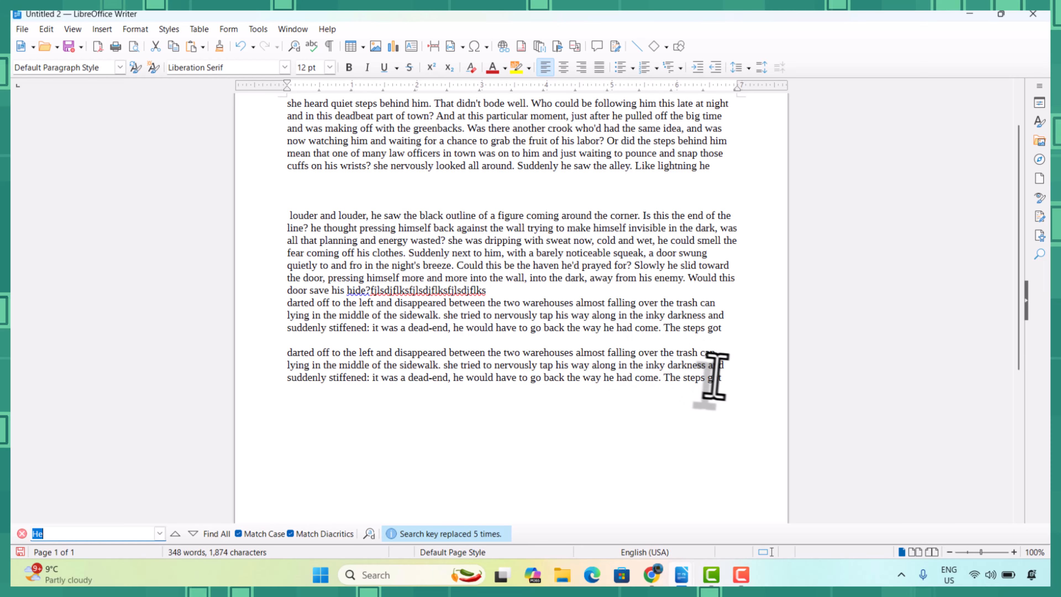
key("Escape")
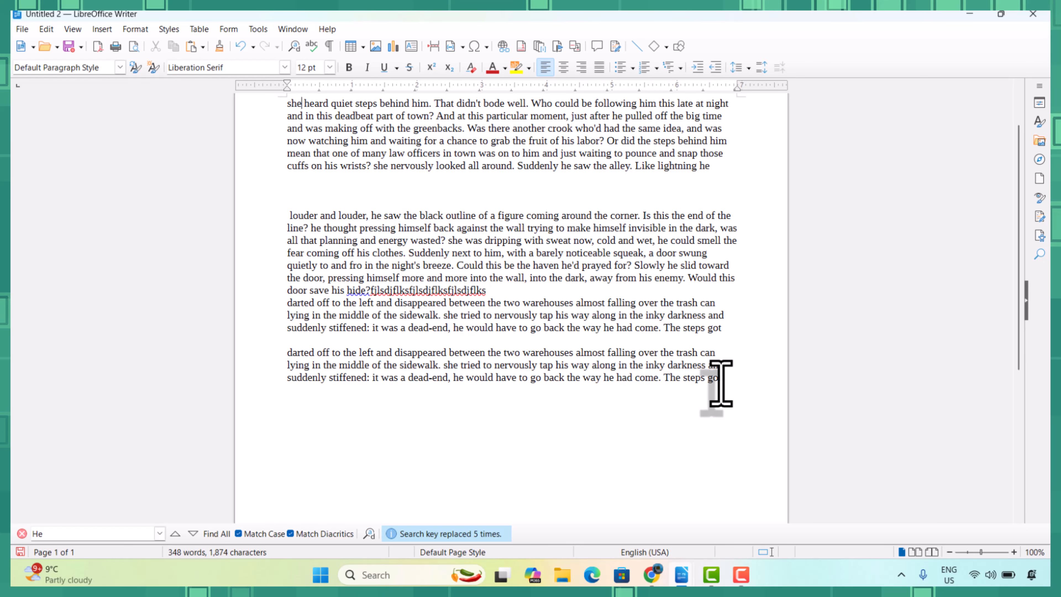
left_click(720, 383)
key("ctrl+Return")
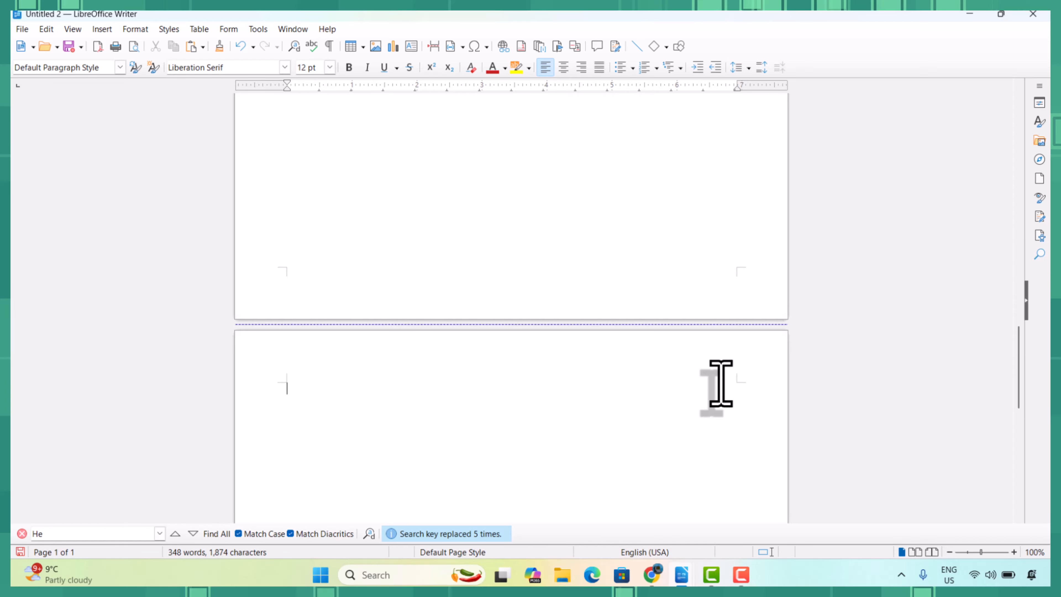
key("ctrl+Return")
key("ctrl+Return")
key("ctrl+Return")
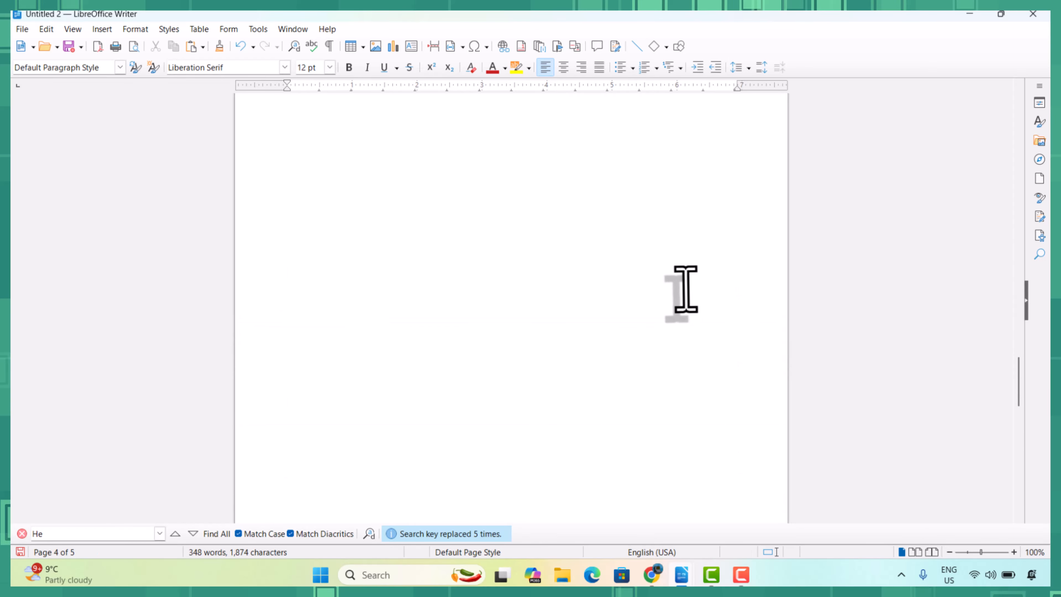
Insert a page break in the blank space between the first paragraph and the "louder and louder" paragraph.
scroll(684, 289, "up", 15)
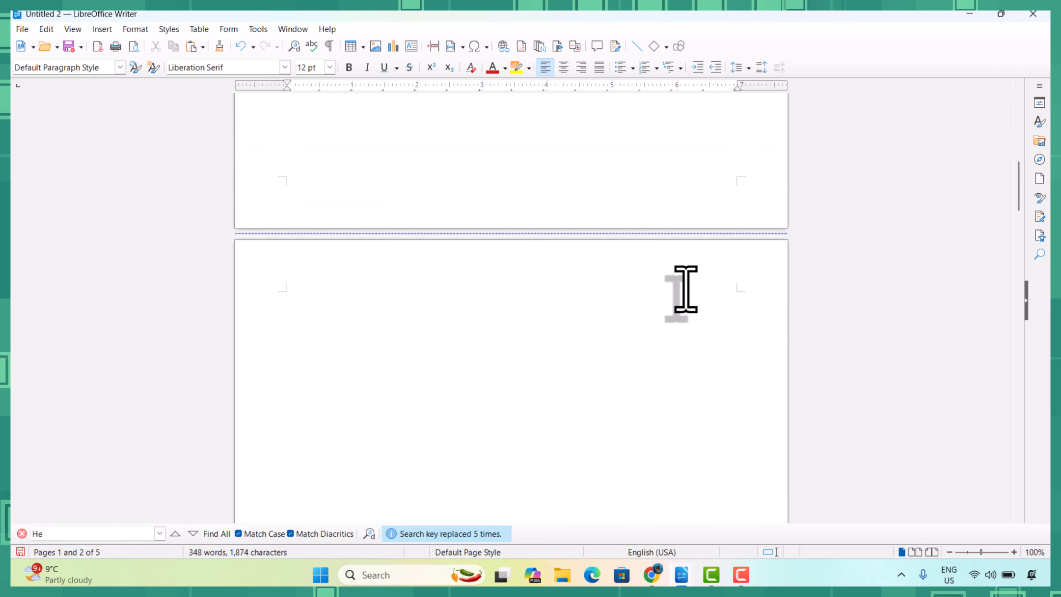
scroll(685, 288, "up", 7)
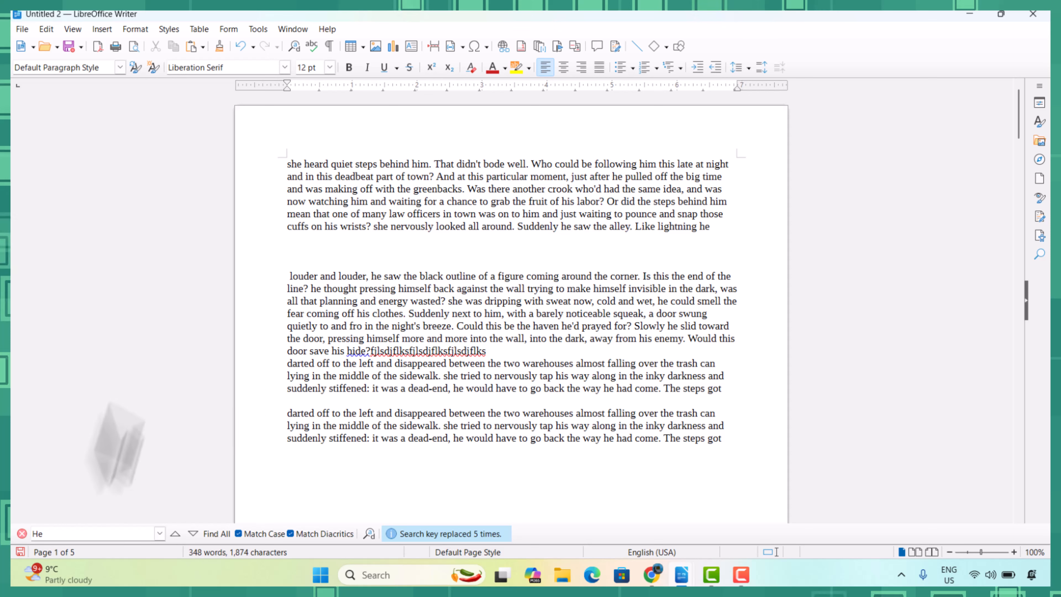
left_click(100, 572)
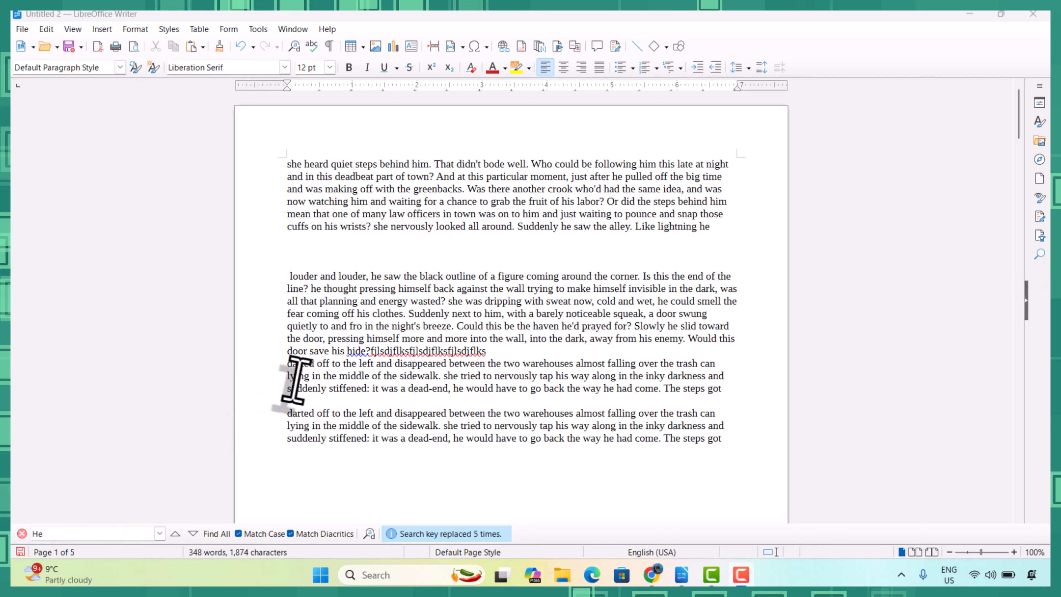
left_click(402, 249)
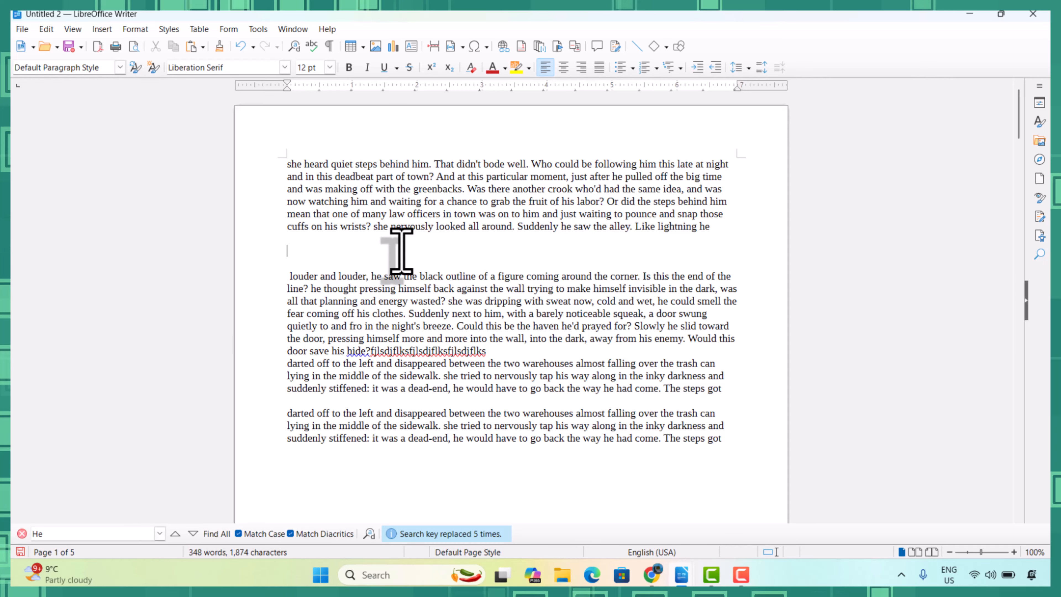
key("ctrl+Return")
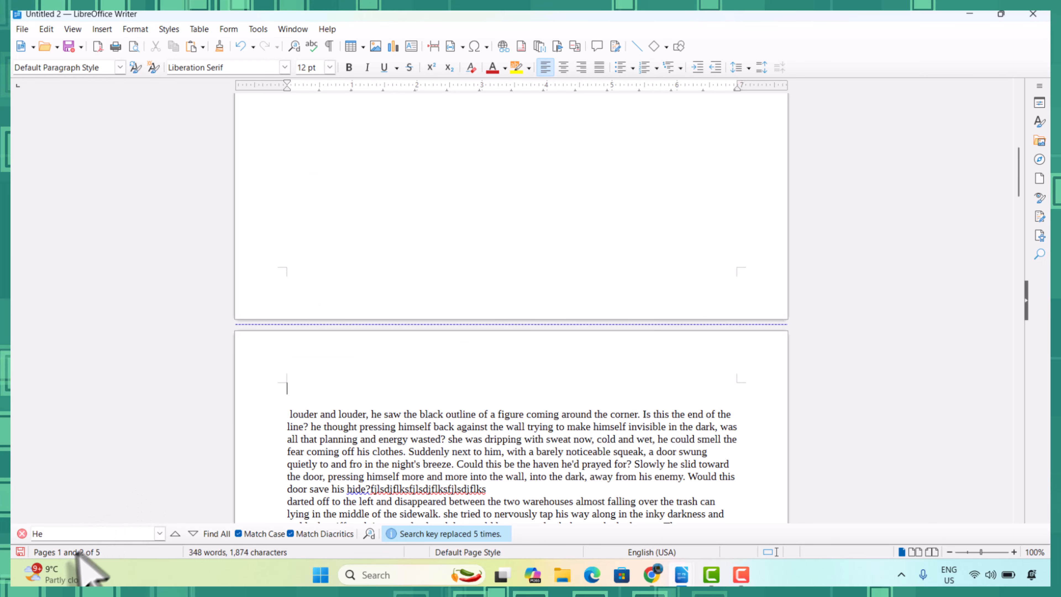
Place the cursor at the end of the first paragraph and jump to page 4 with Go to Page.
scroll(422, 433, "down", 1)
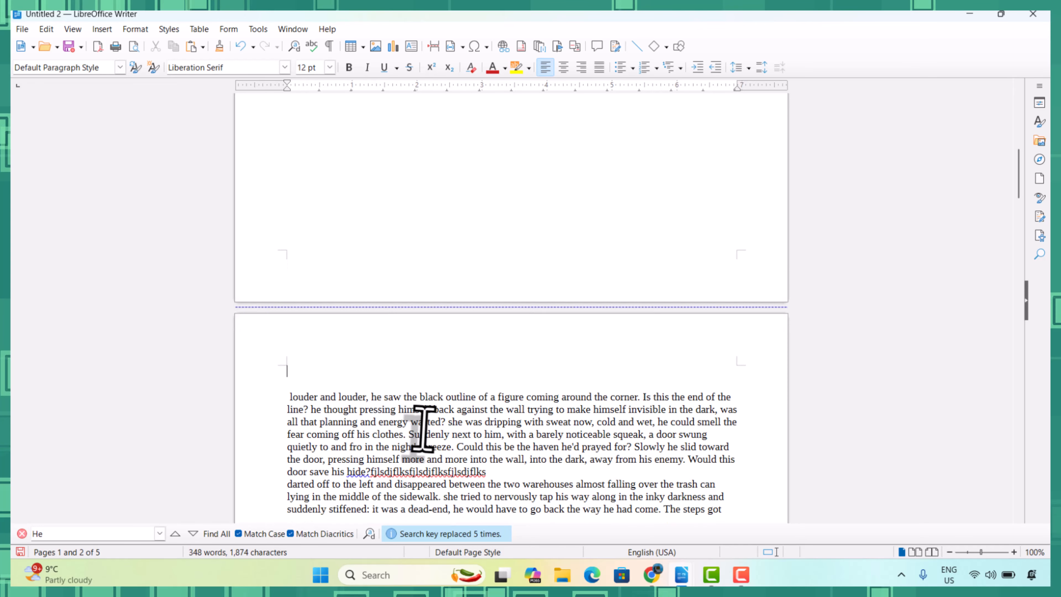
scroll(423, 428, "down", 10)
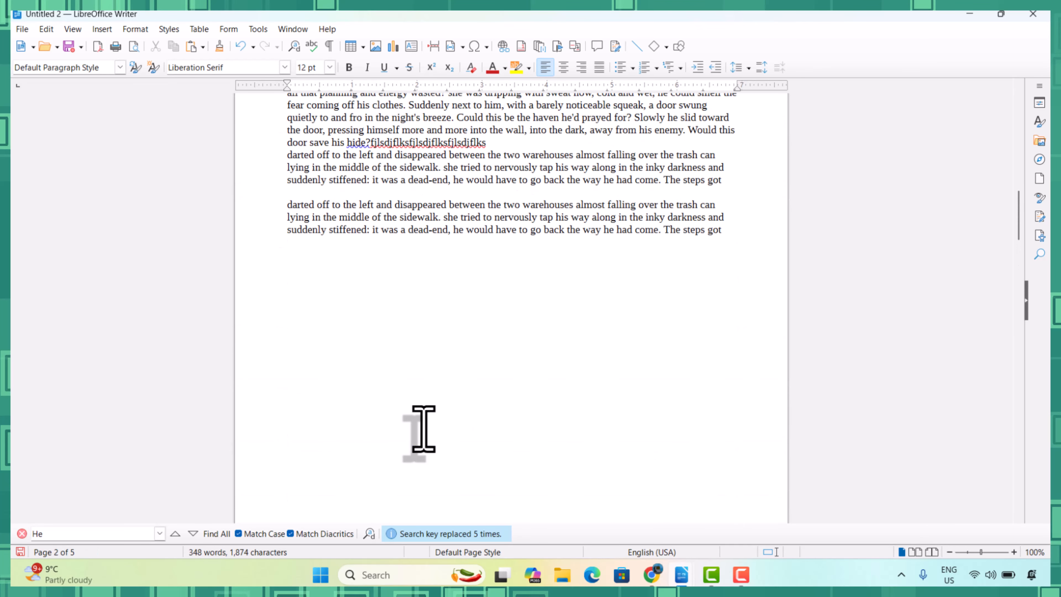
scroll(422, 428, "up", 15)
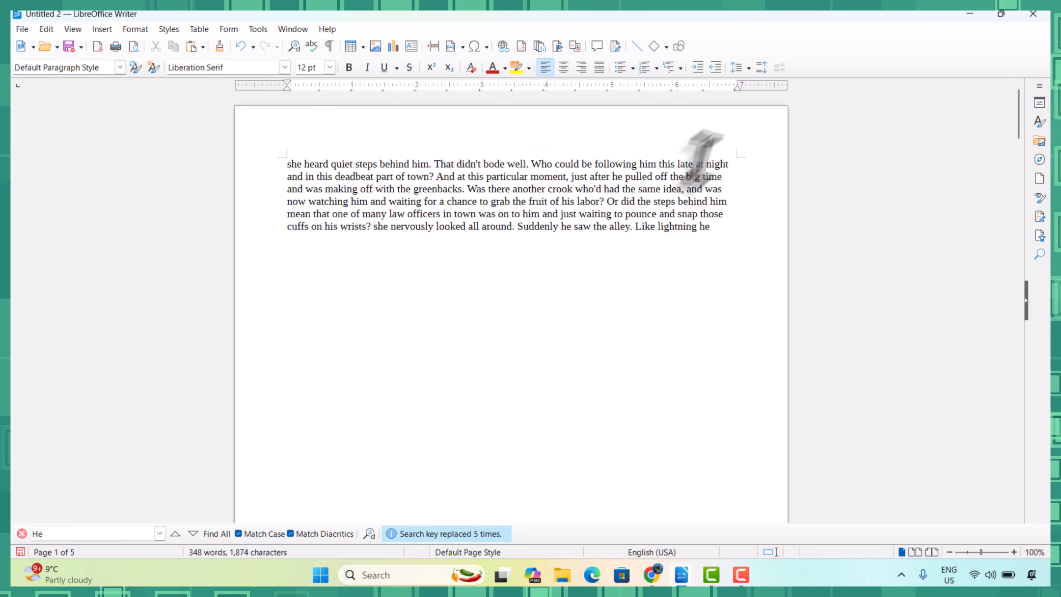
left_click(716, 240)
left_click(713, 233)
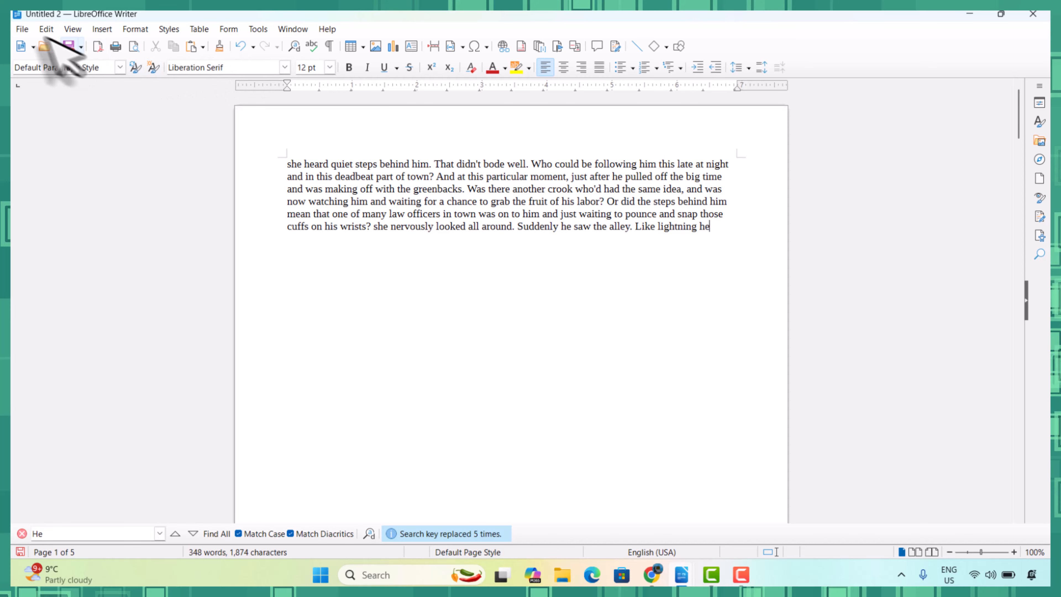
left_click(45, 29)
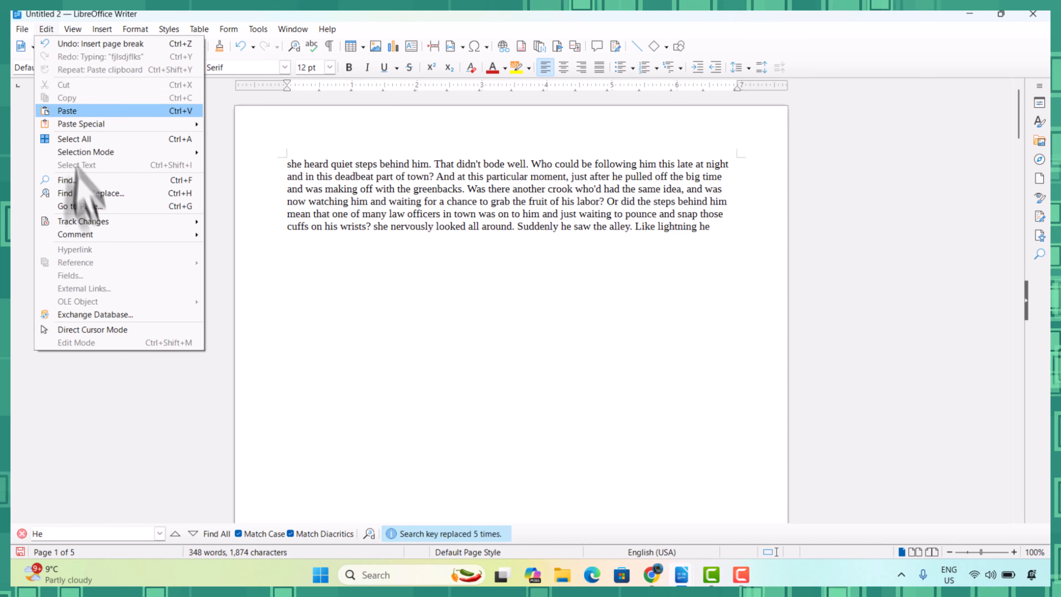
left_click(105, 207)
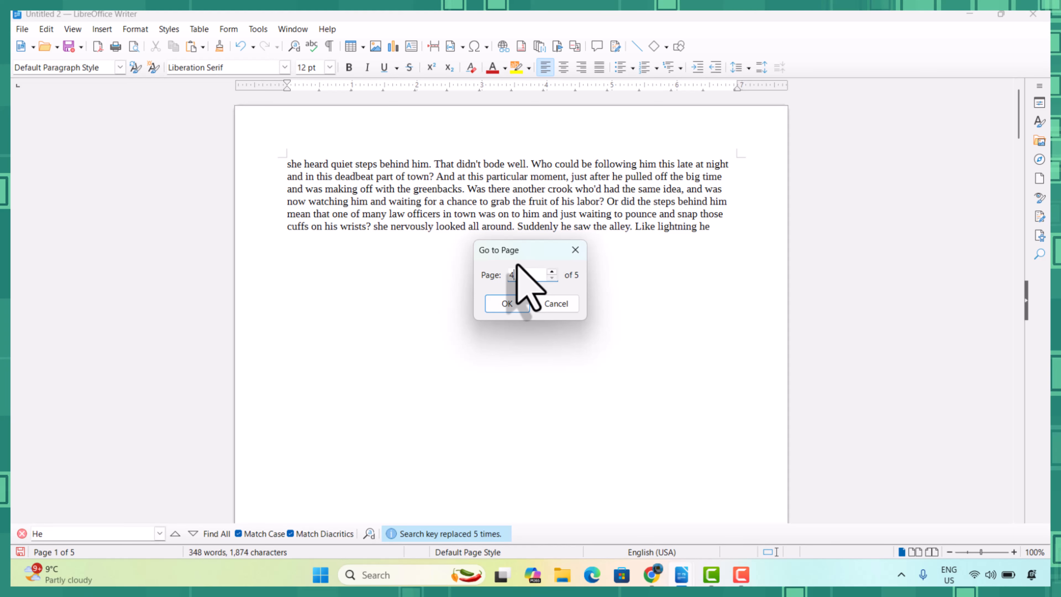
key("Return")
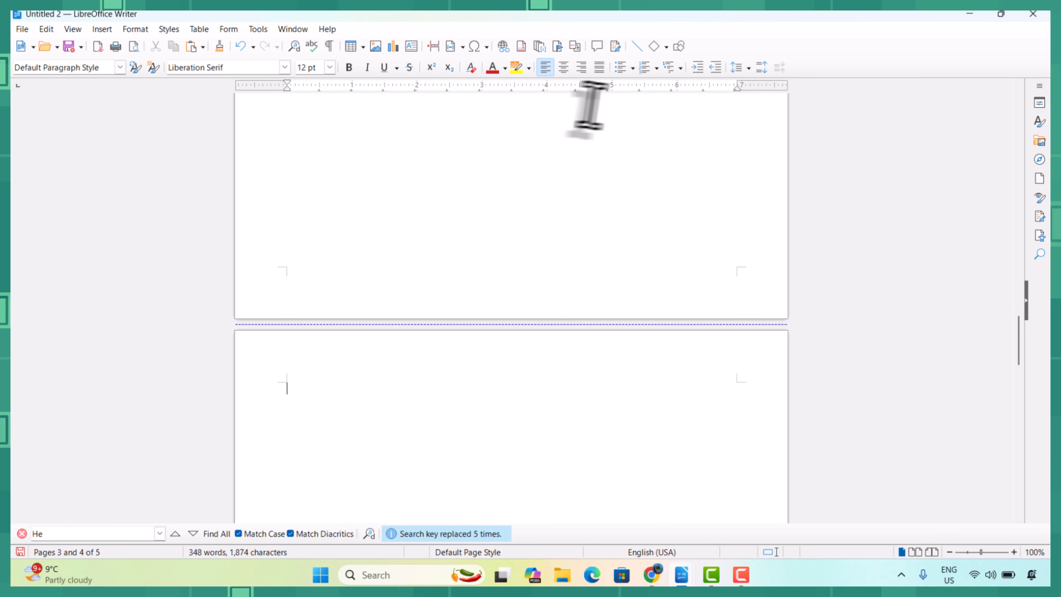
scroll(535, 217, "down", 1)
scroll(537, 218, "up", 10)
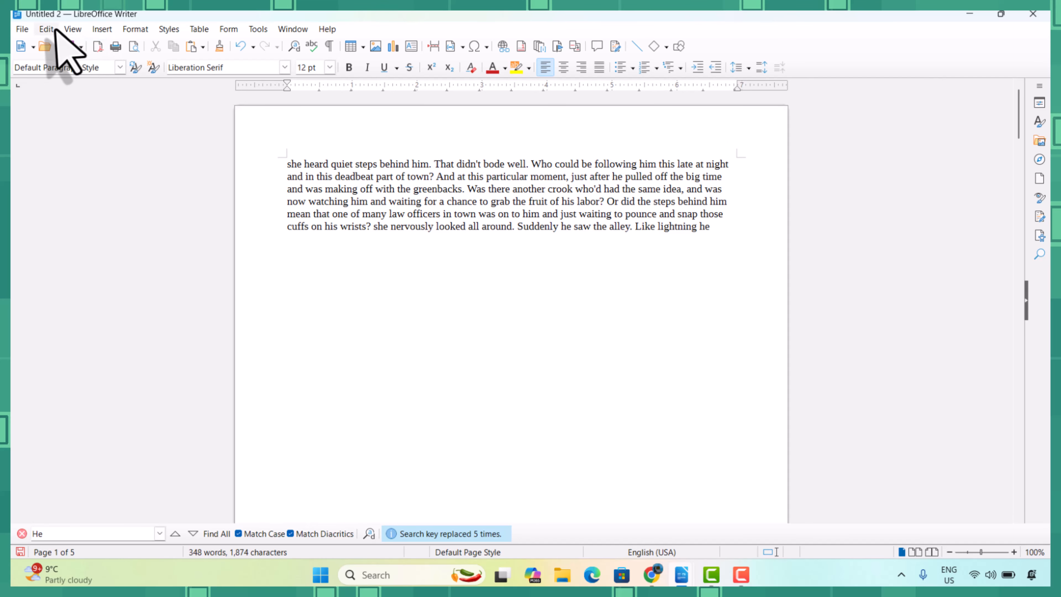
Undo the page break inserted between the first paragraph and the "louder and louder" paragraph.
left_click(47, 29)
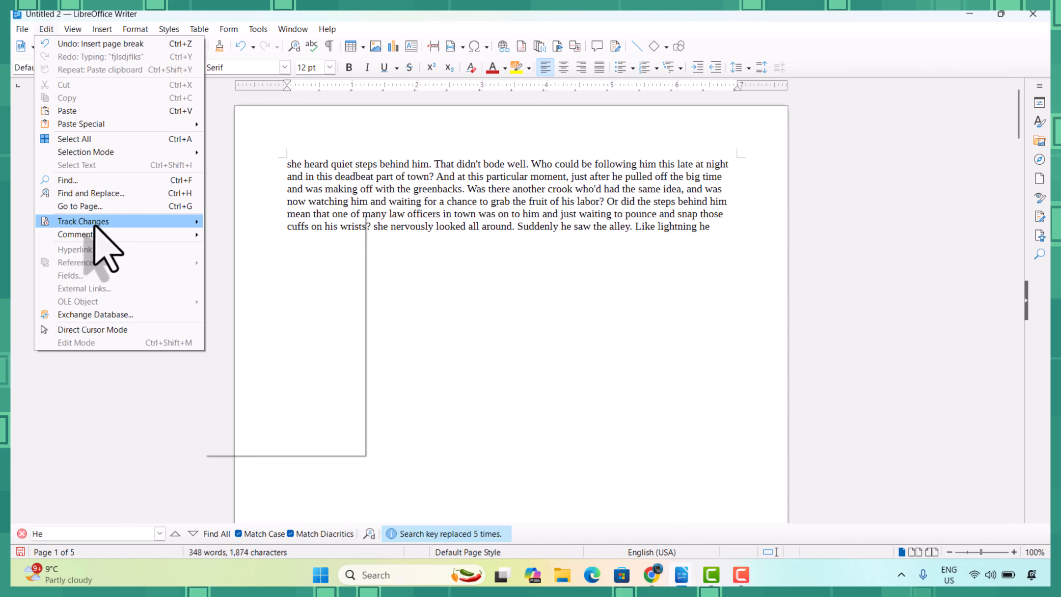
mouse_move(96, 226)
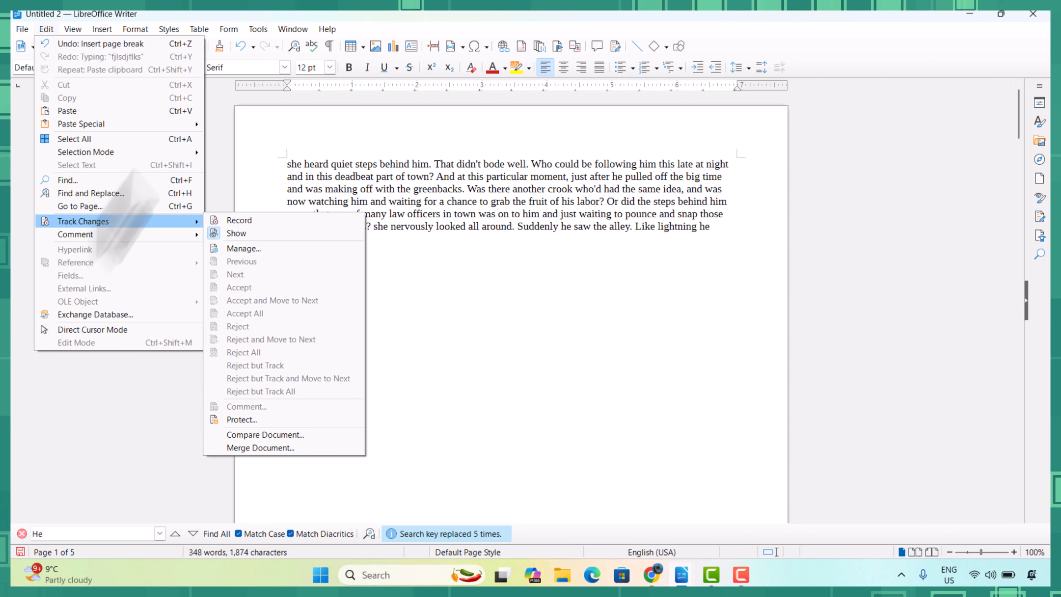
left_click(595, 224)
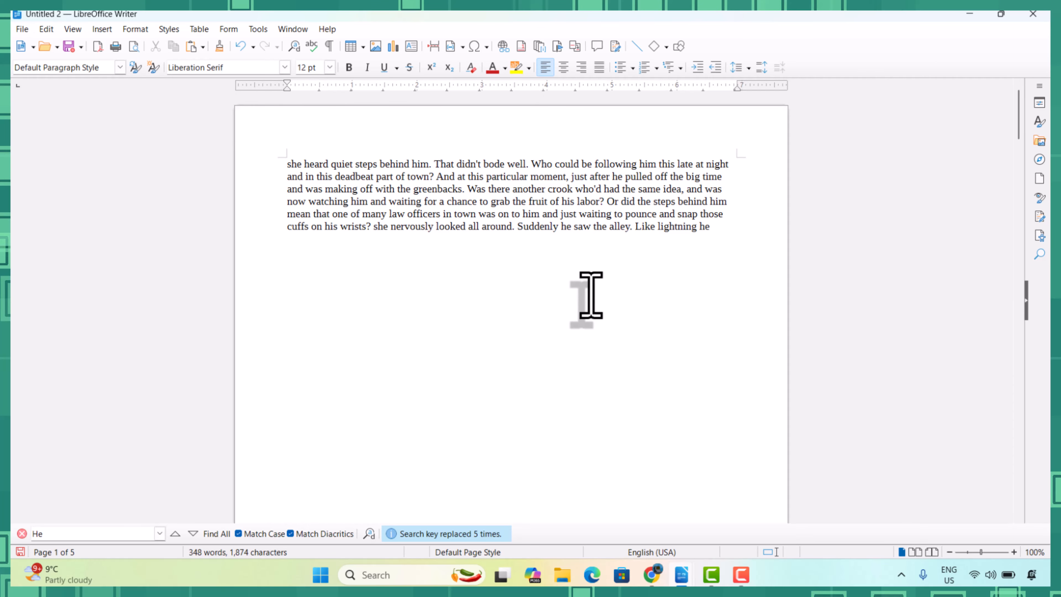
scroll(591, 294, "down", 3)
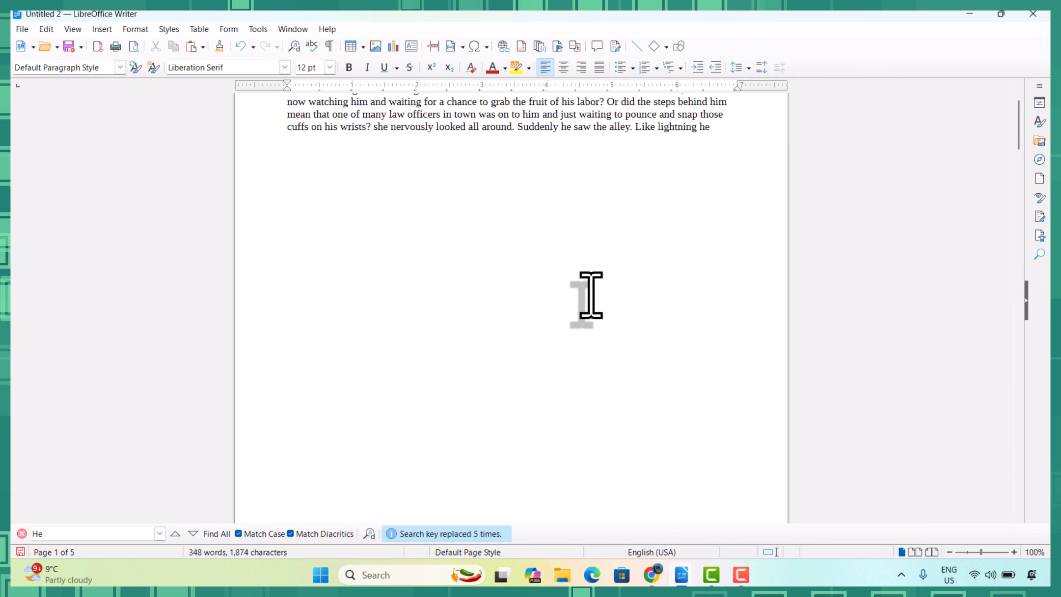
scroll(590, 294, "down", 20)
scroll(590, 294, "up", 20)
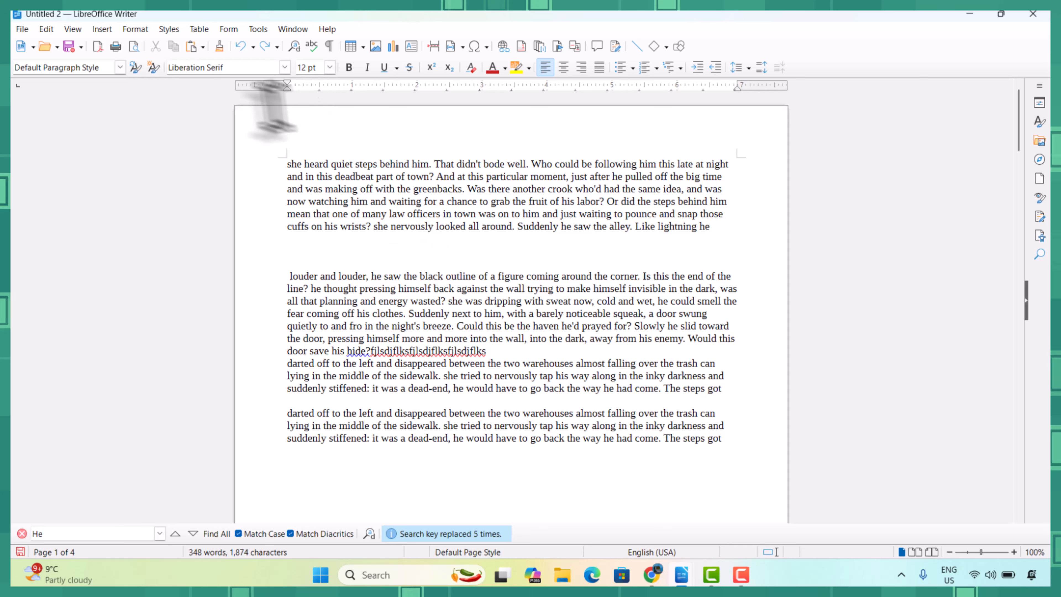
Turn on recording of tracked changes for the document.
left_click(45, 29)
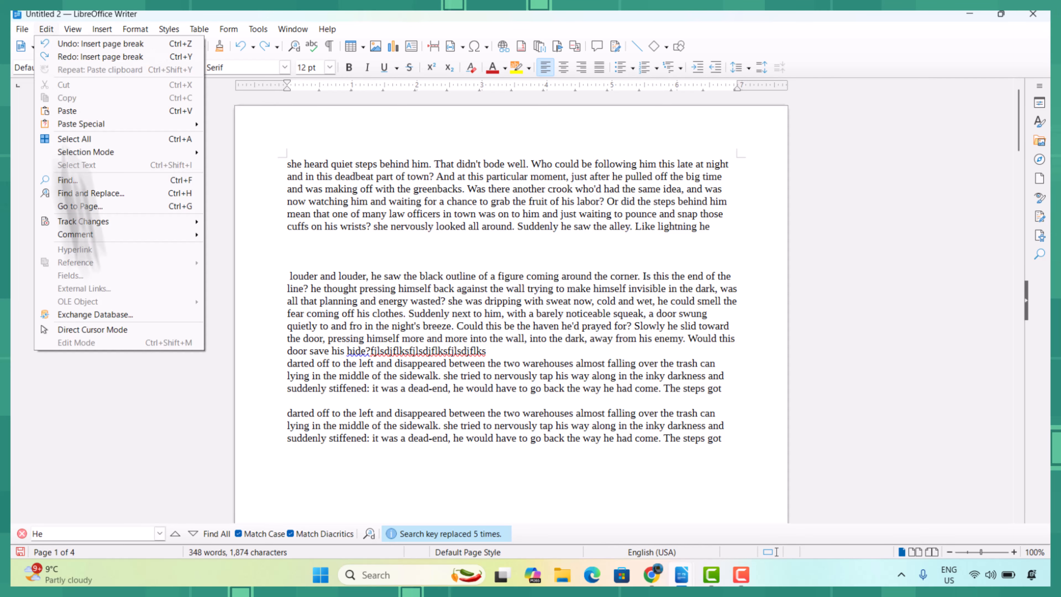
mouse_move(133, 219)
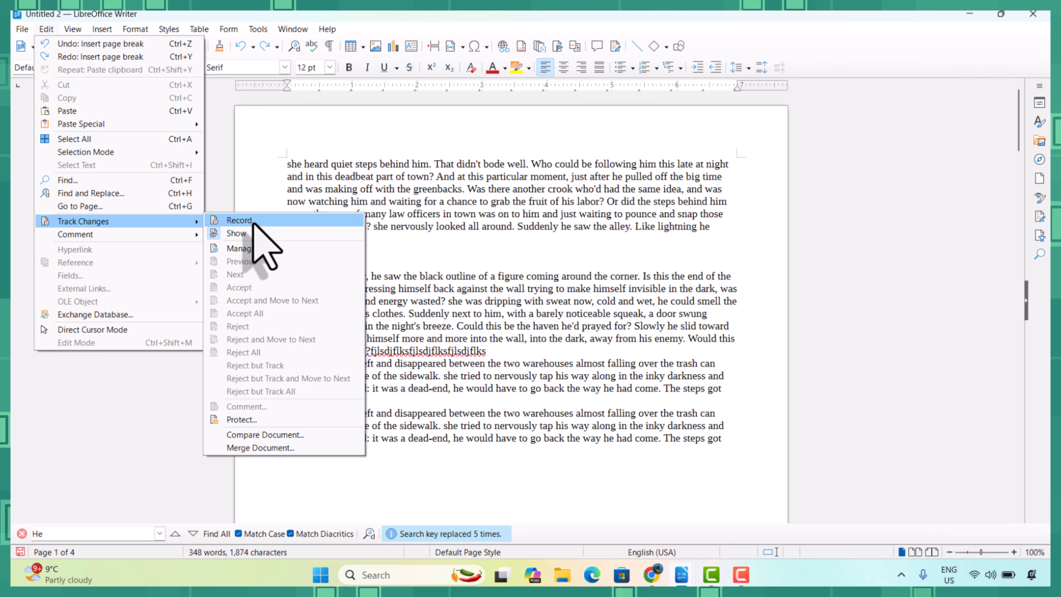
left_click(262, 225)
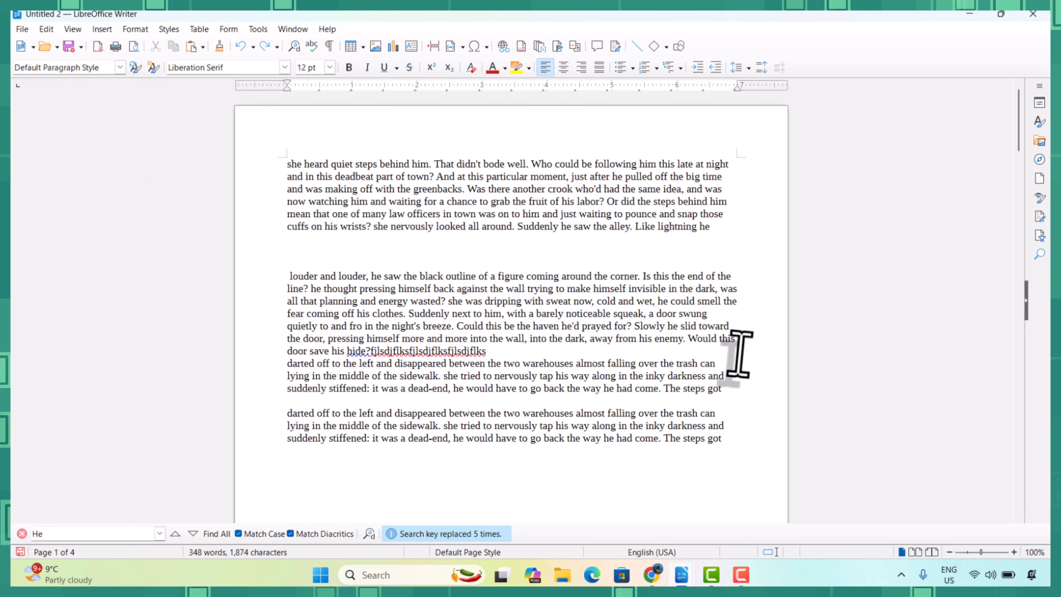
Delete the text from "Slowly he slid" through "Would this" and insert "asdfghjwertyu" after the "t" of "the corner".
left_click_drag(735, 338, 635, 325)
key("Delete")
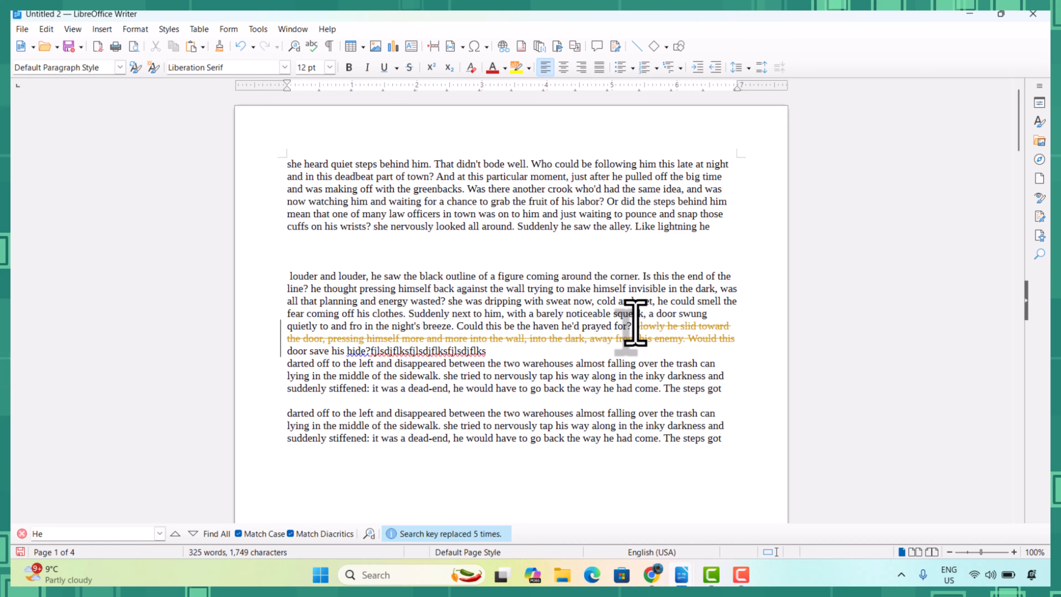
left_click(598, 276)
type("asdfghj")
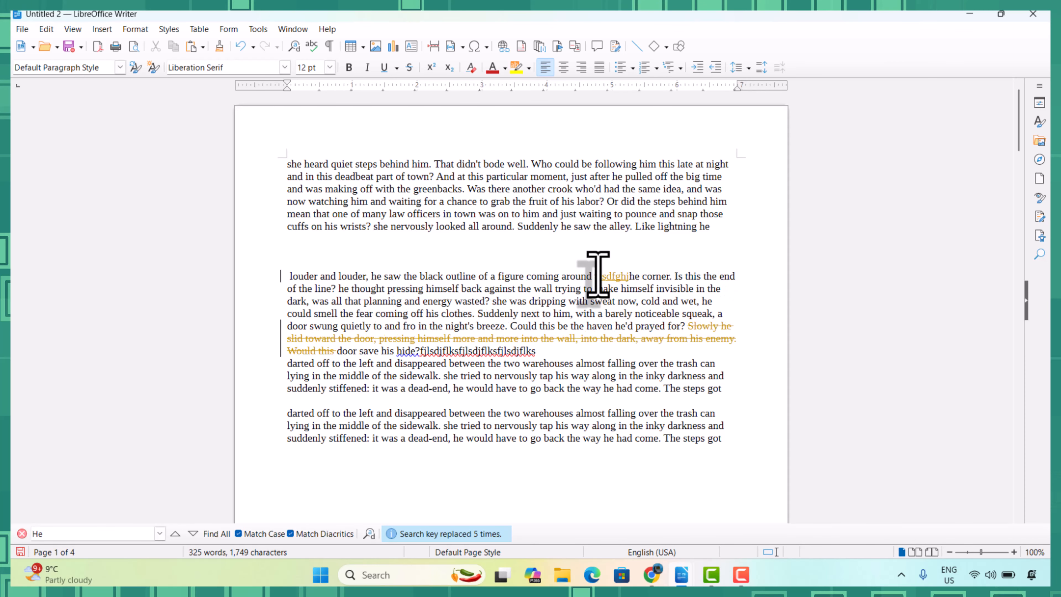
type("wertyu")
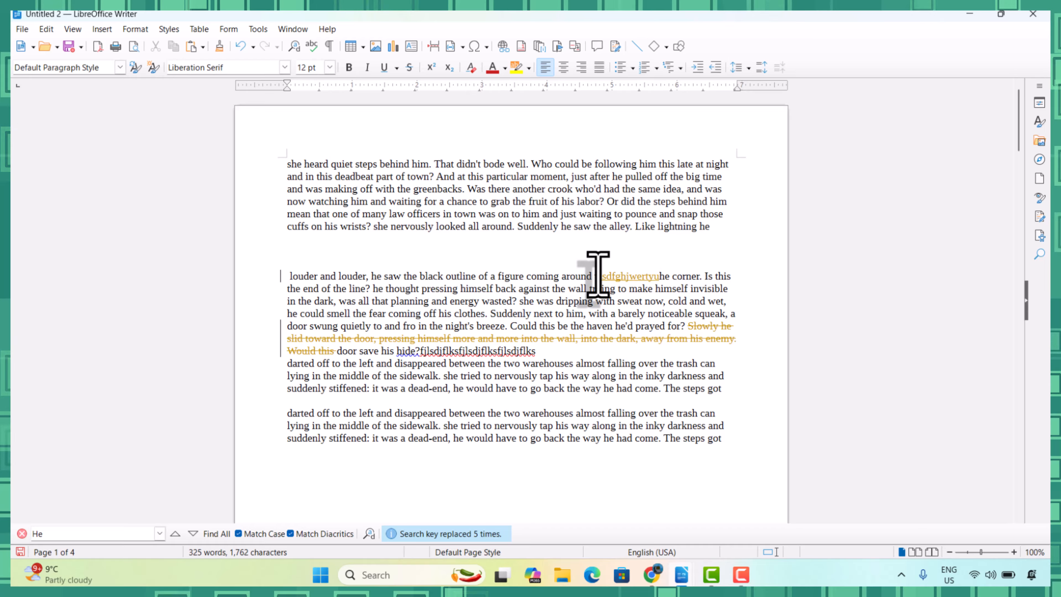
Open Manage Changes, move the dialog clear of the text, and select the recorded insertion and deletion in turn.
left_click(46, 29)
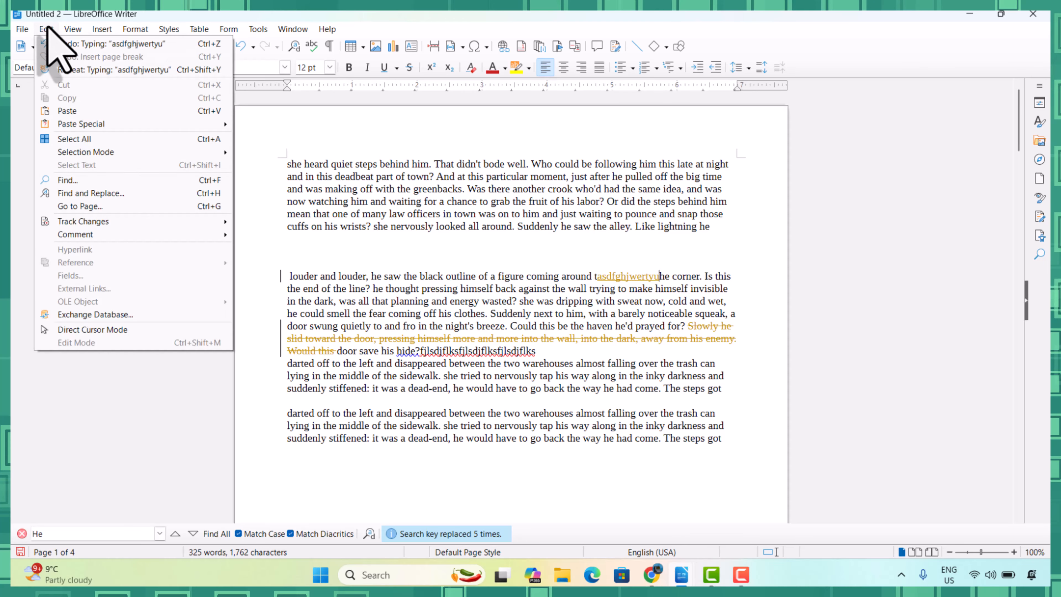
mouse_move(87, 222)
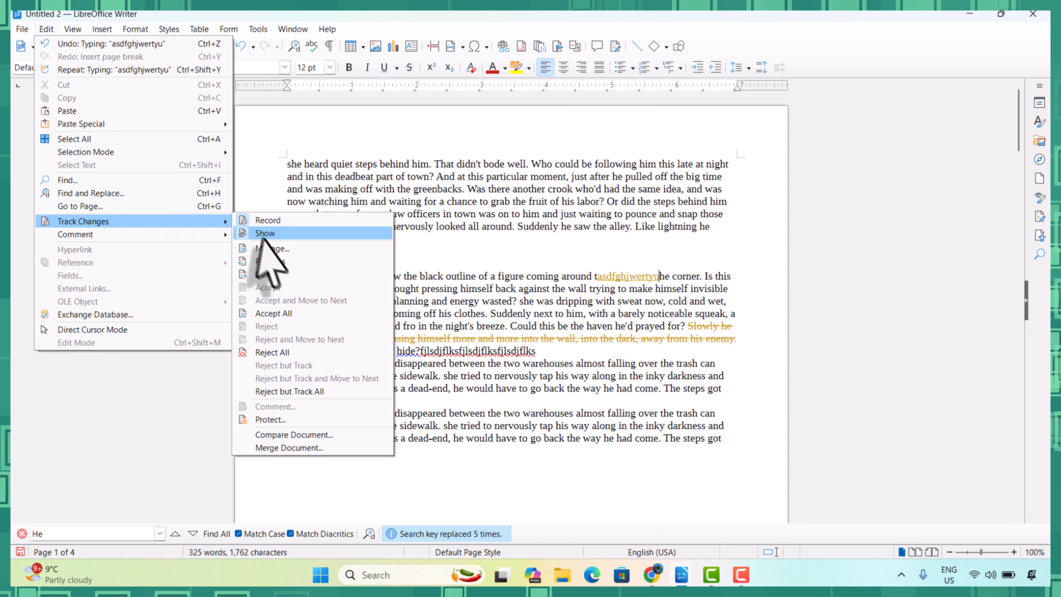
left_click(272, 249)
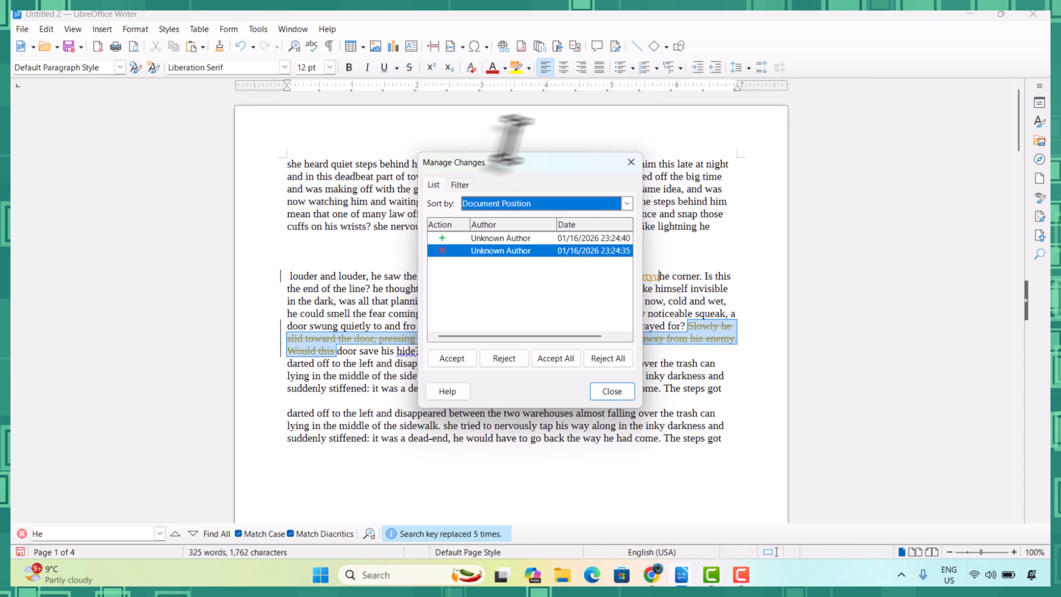
left_click_drag(510, 163, 826, 160)
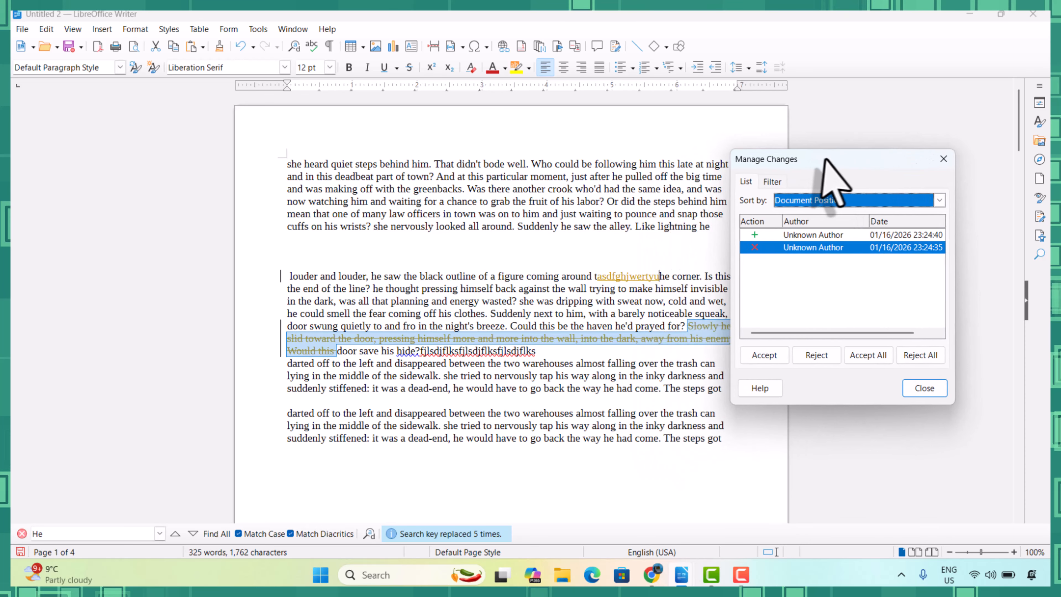
left_click(806, 235)
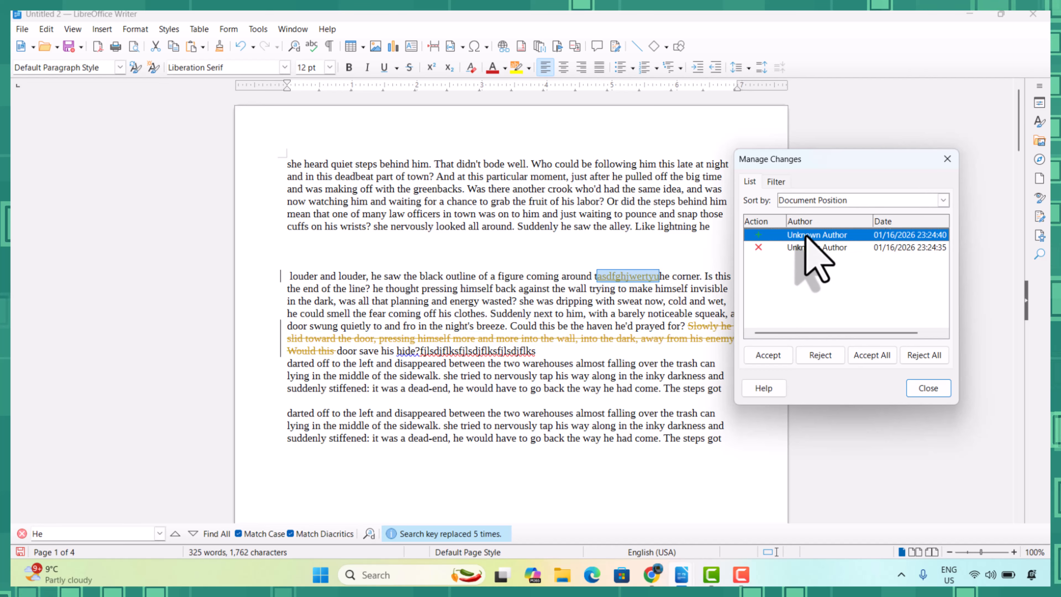
left_click(808, 247)
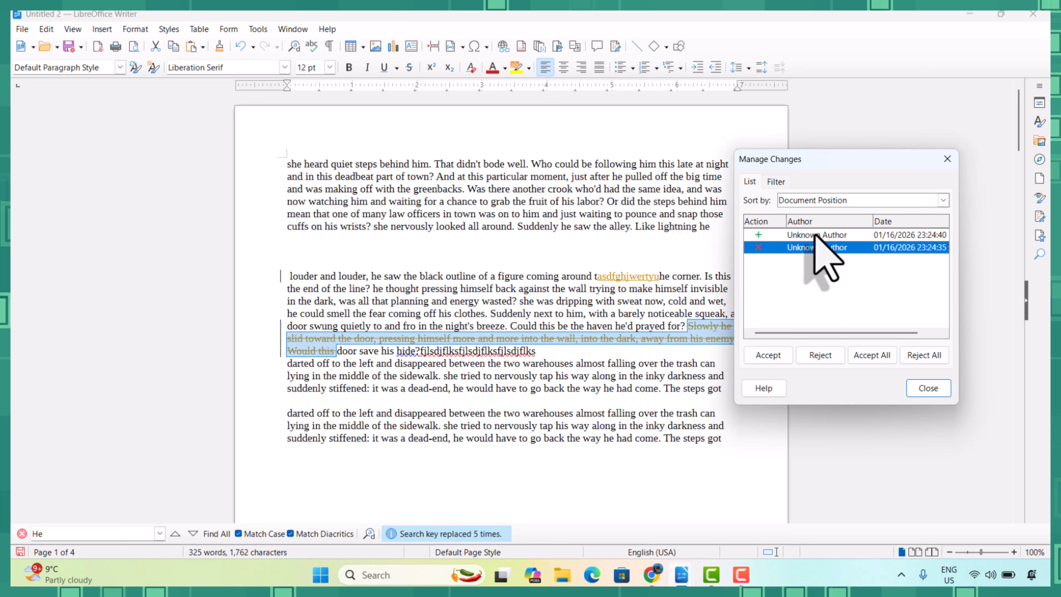
Reject the "asdfghjwertyu" insertion, accept the deletion starting with "Slowly he slid", and close Manage Changes.
left_click(812, 235)
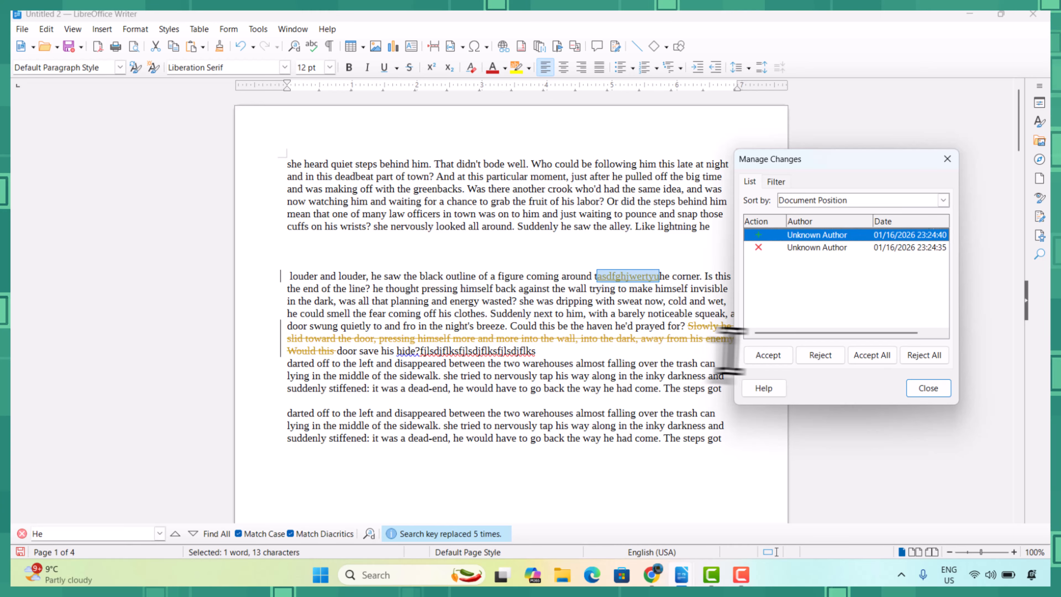
left_click(820, 355)
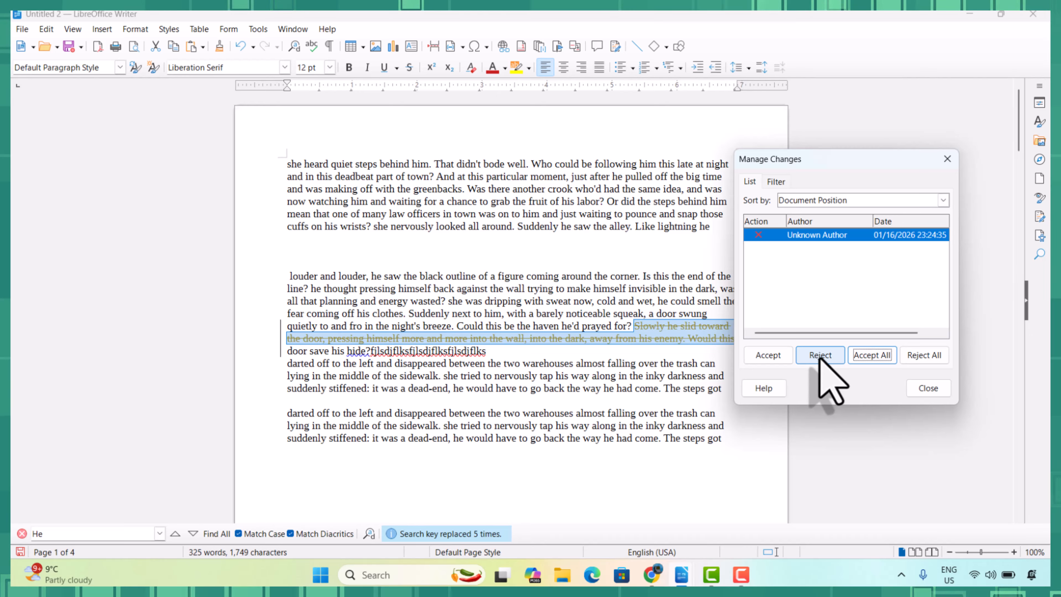
left_click(771, 356)
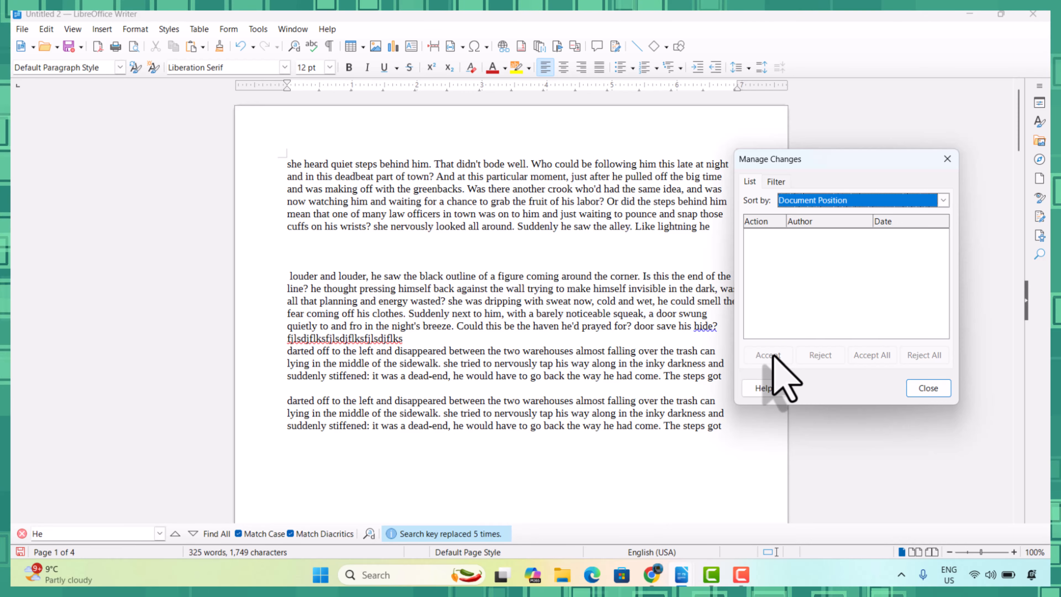
left_click(947, 159)
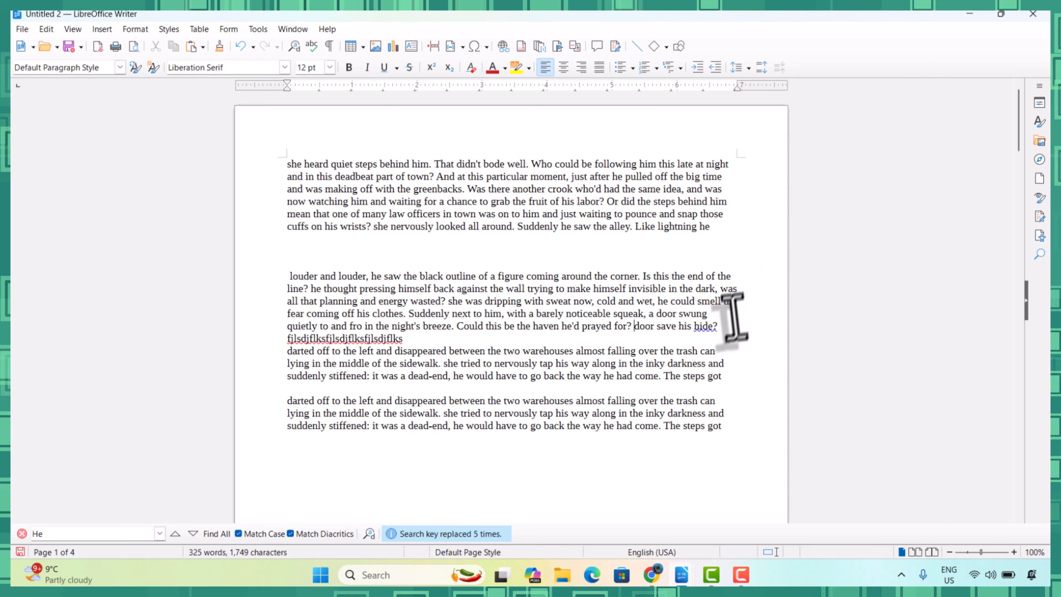
Delete the text from "wet, he could smell" through "save his hide?" and hide the tracked changes.
left_click_drag(725, 330, 639, 305)
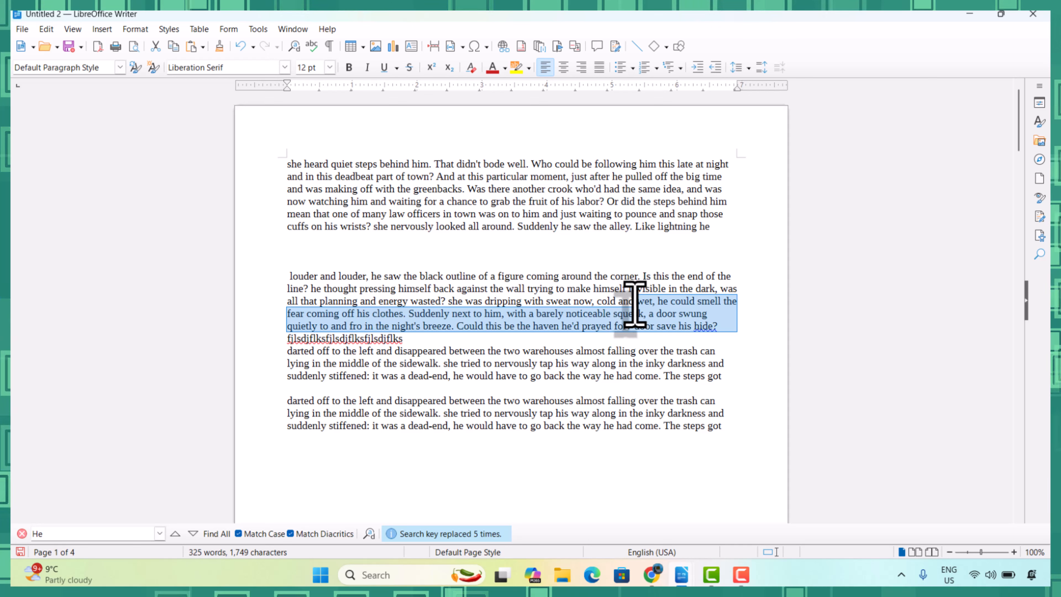
key("Delete")
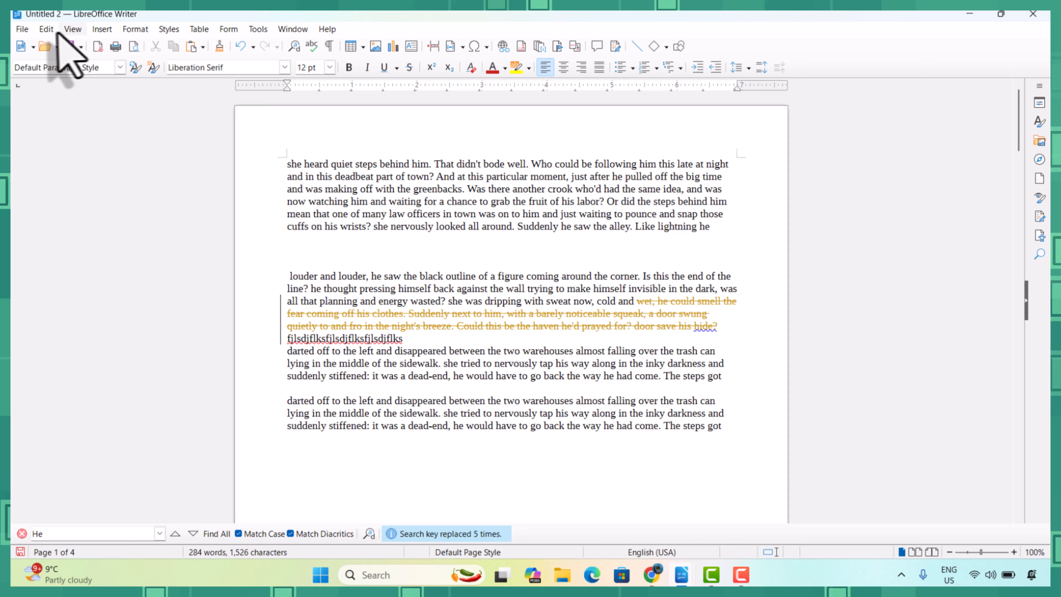
left_click(46, 29)
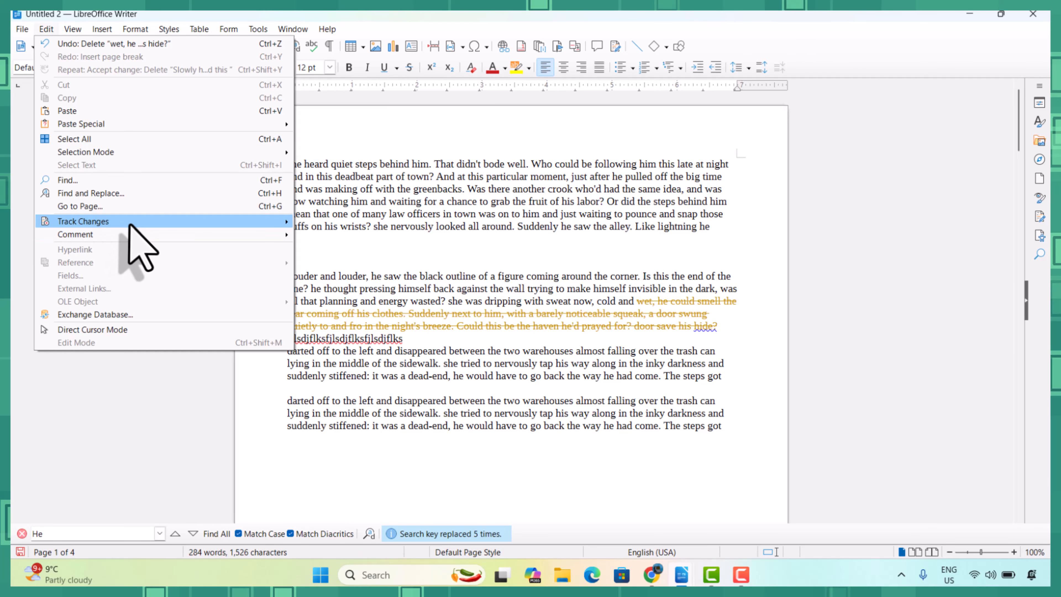
mouse_move(133, 223)
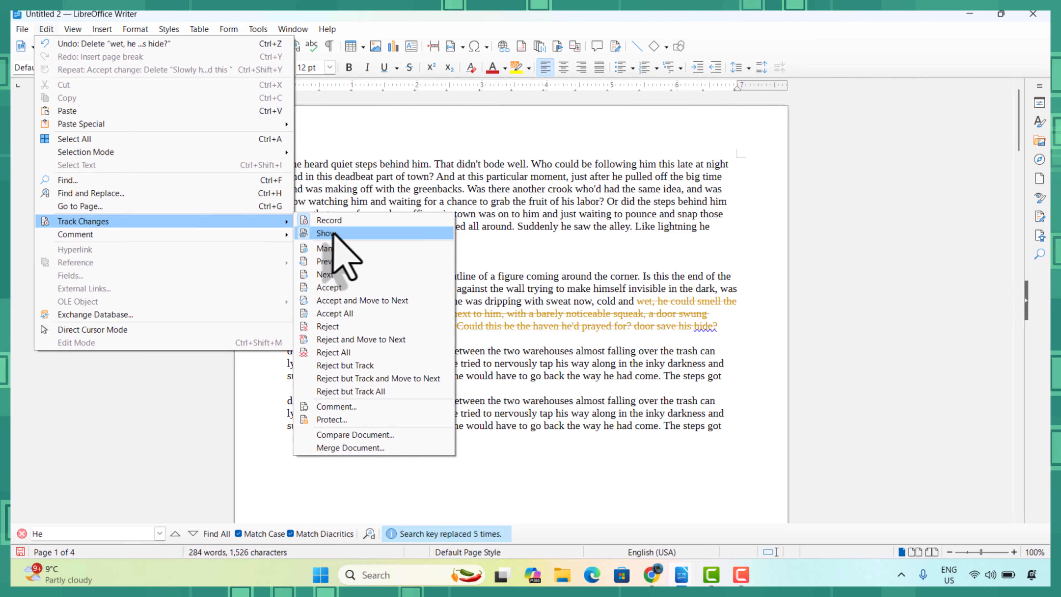
left_click(334, 234)
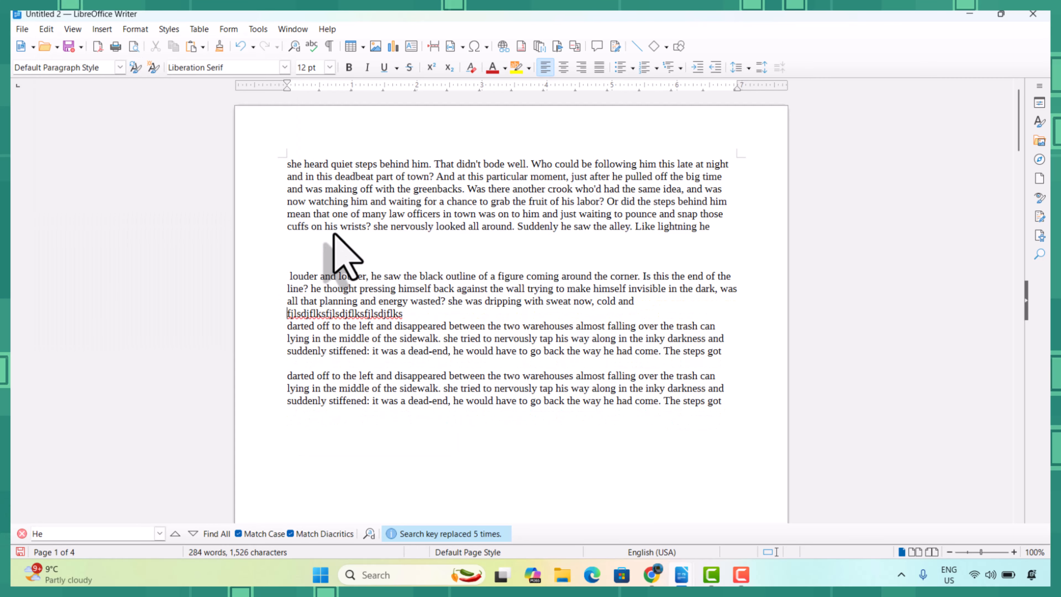
Delete "Or did the steps" through "Like lightning he" in the first paragraph, and "e two warehouses al" in the last paragraph.
left_click(704, 226)
left_click_drag(709, 226, 606, 201)
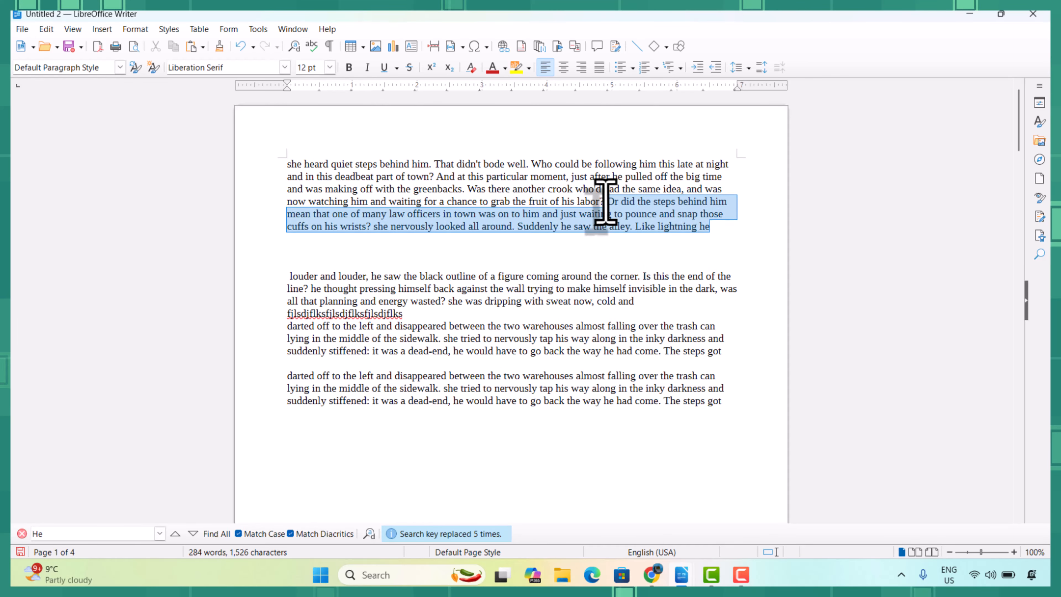
key("Delete")
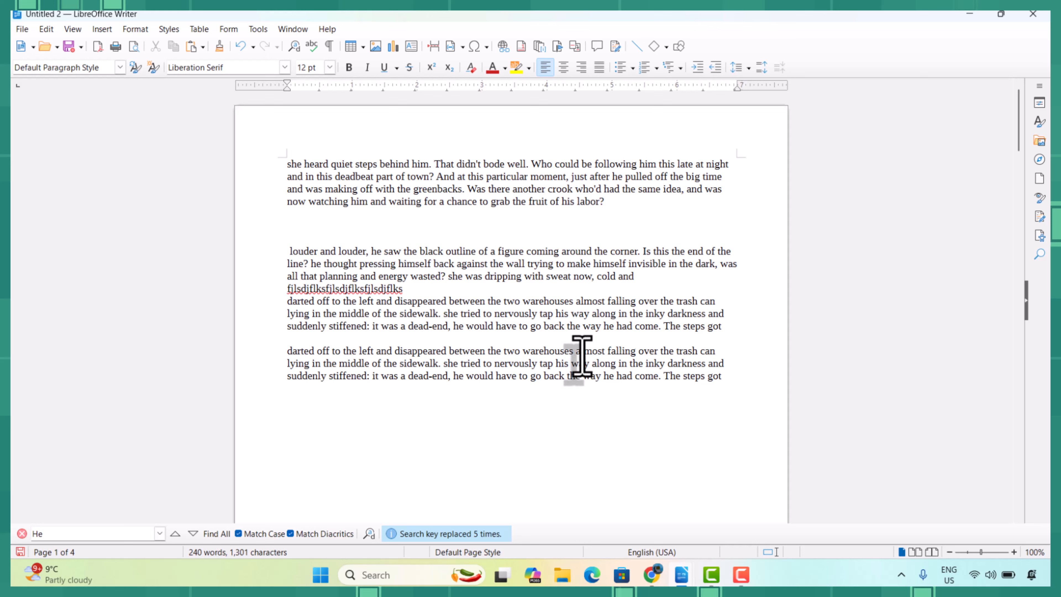
left_click_drag(583, 353, 495, 353)
key("Delete")
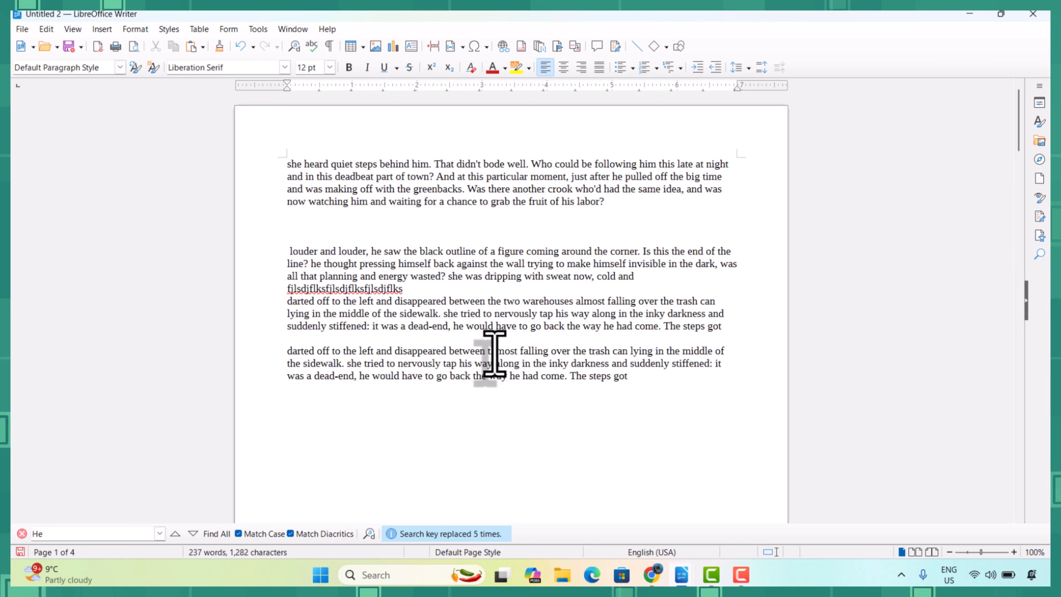
Append "sdfghj" to the end of the last paragraph and show the tracked changes.
mouse_move(629, 378)
left_mouse_down()
mouse_move(552, 379)
mouse_move(647, 372)
mouse_move(633, 383)
left_mouse_up()
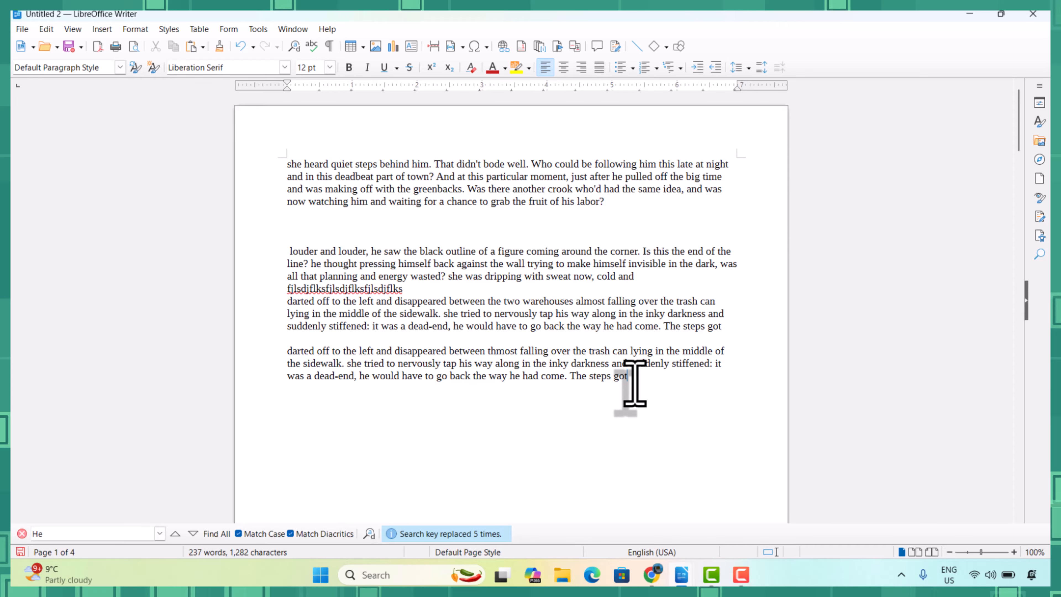
type("sdfghj")
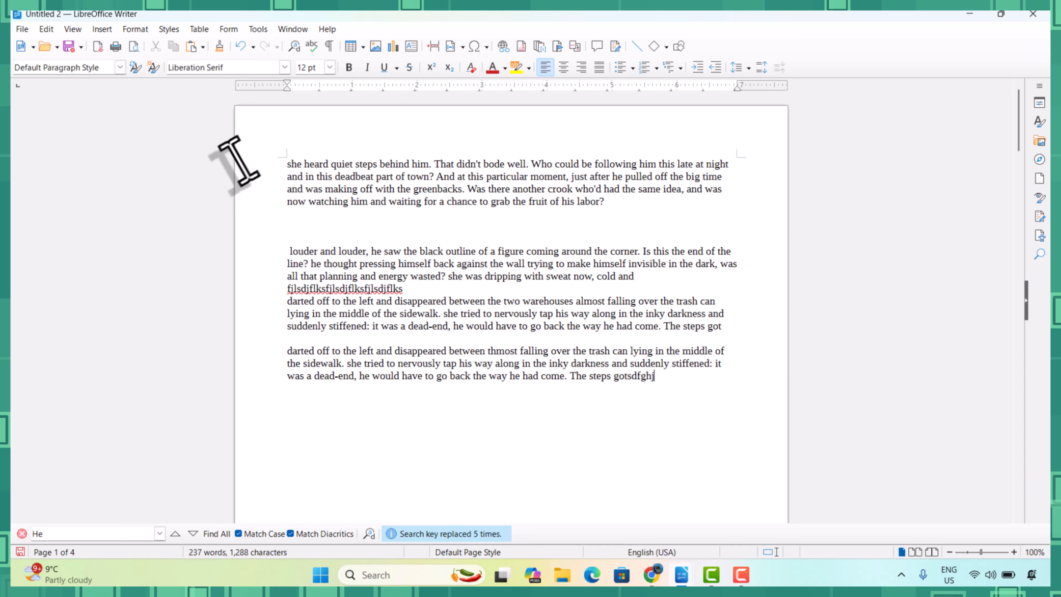
left_click(46, 29)
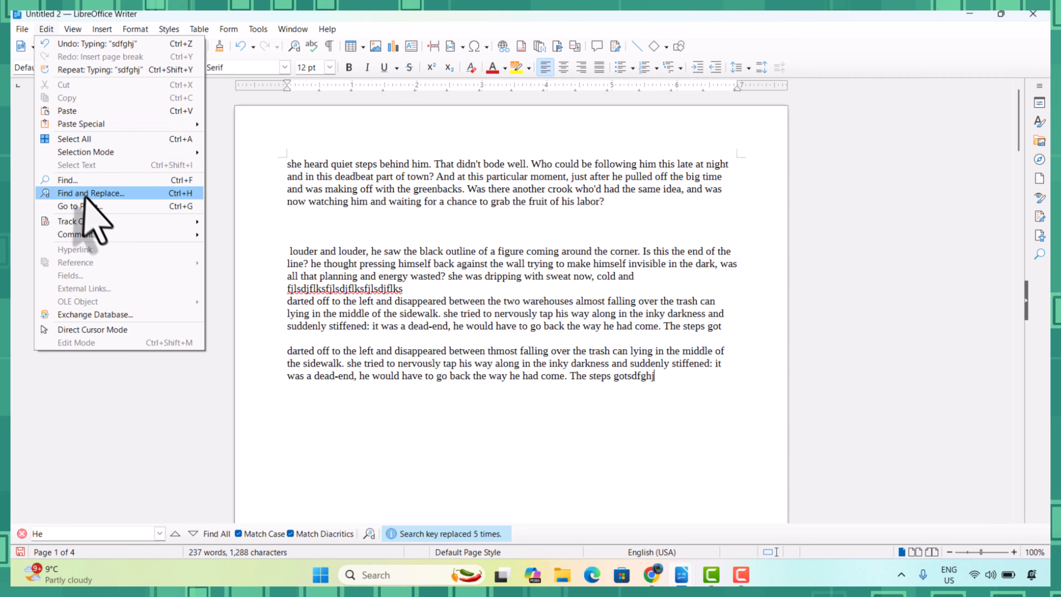
mouse_move(100, 221)
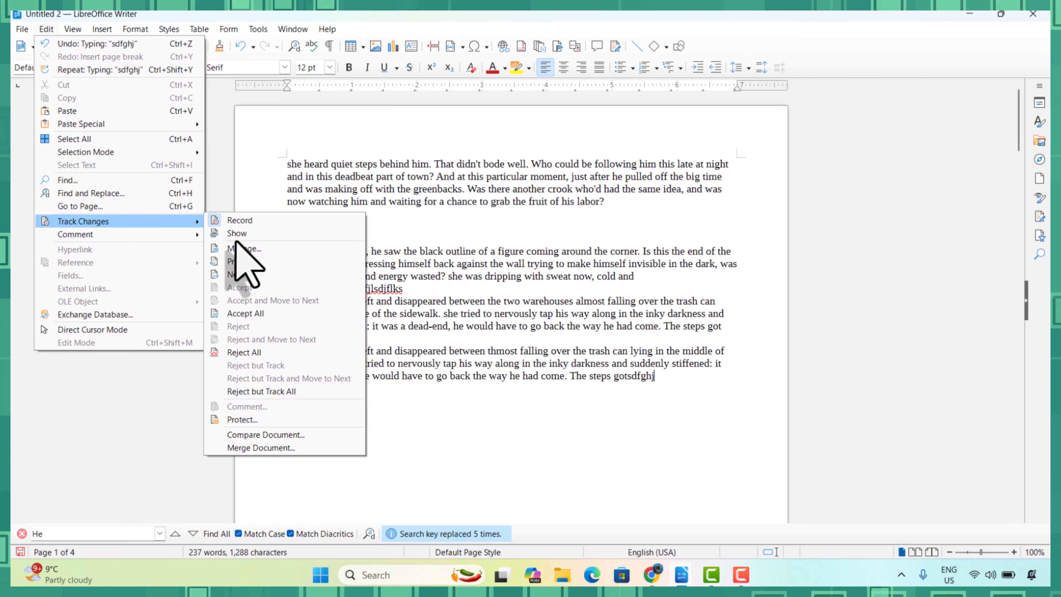
left_click(238, 233)
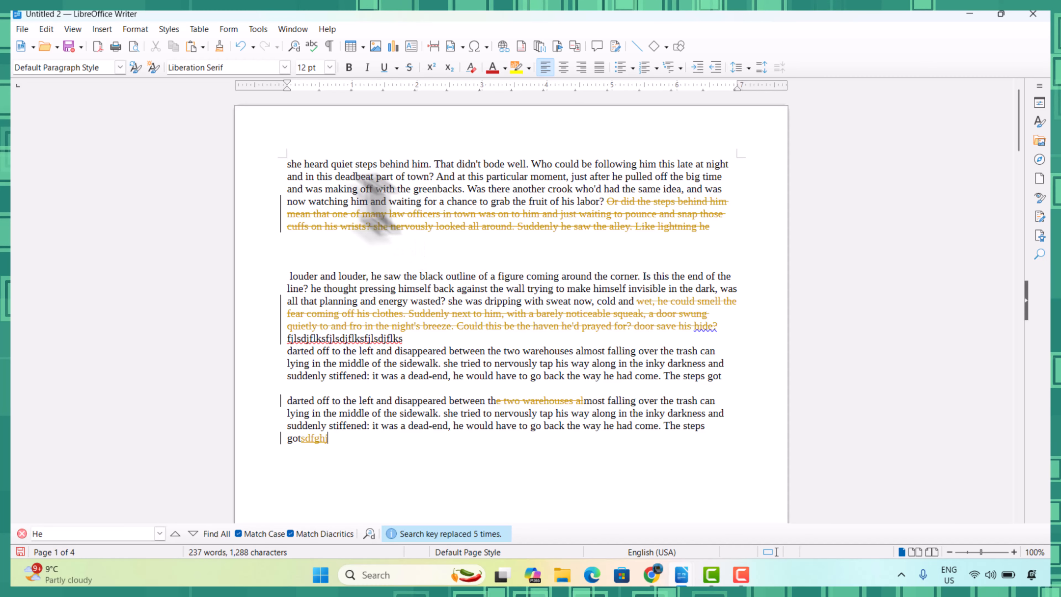
Protect the tracked changes by entering and confirming a password.
left_click(48, 31)
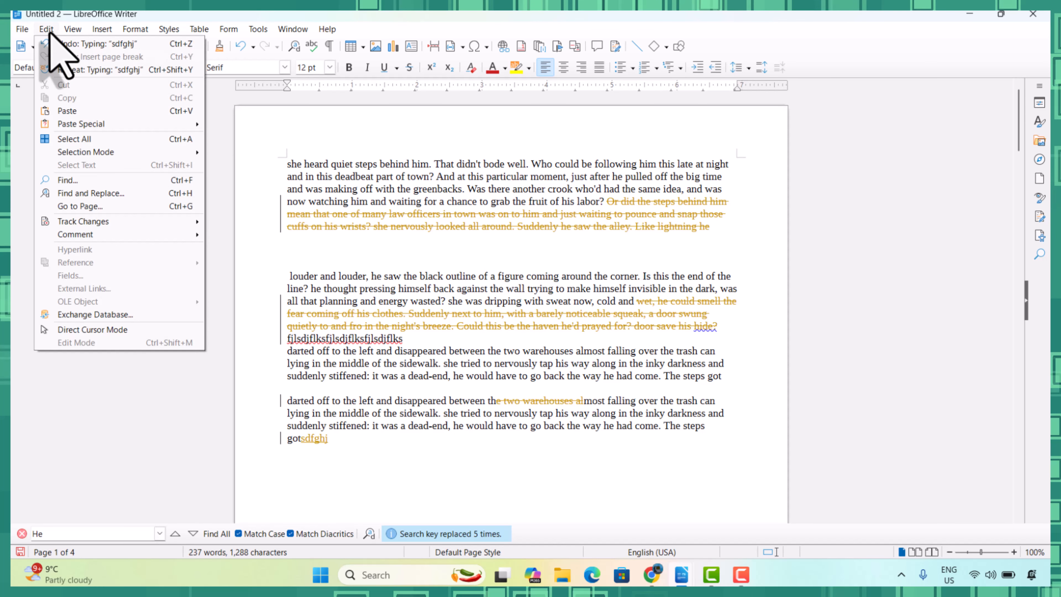
mouse_move(118, 225)
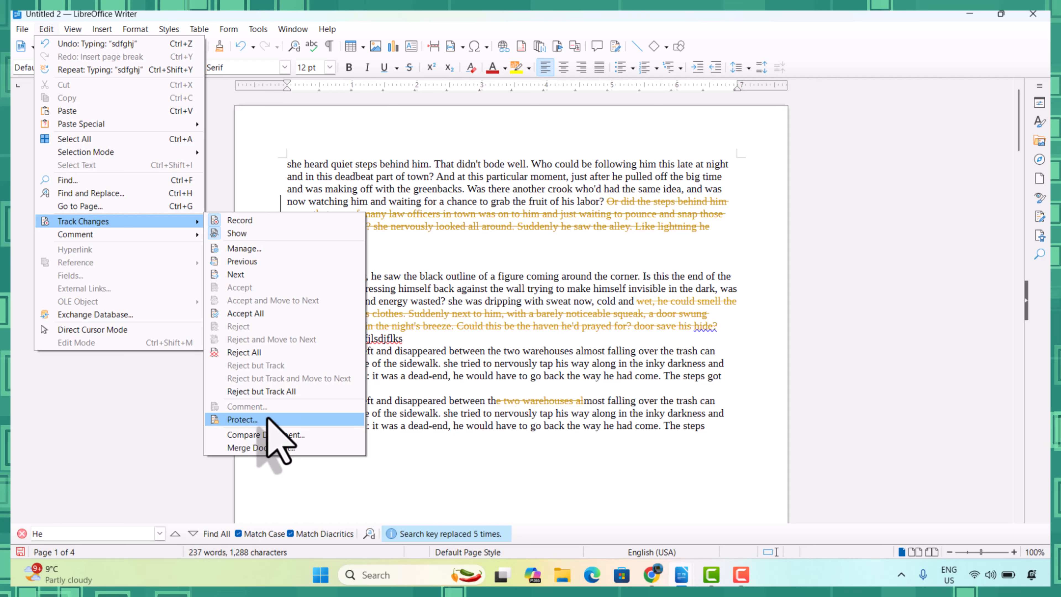
left_click(268, 419)
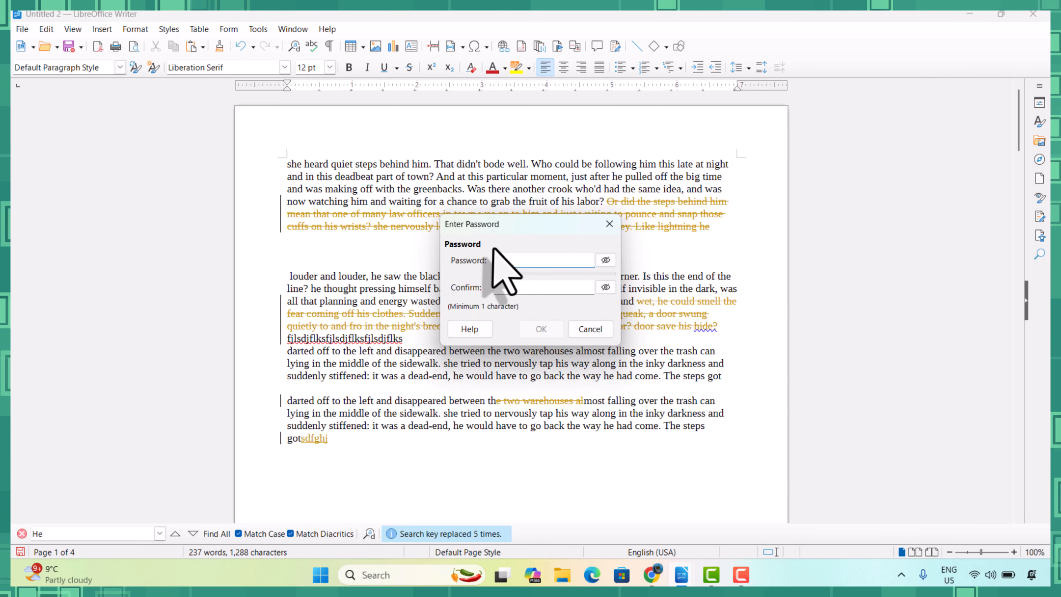
type("1")
left_click(504, 287)
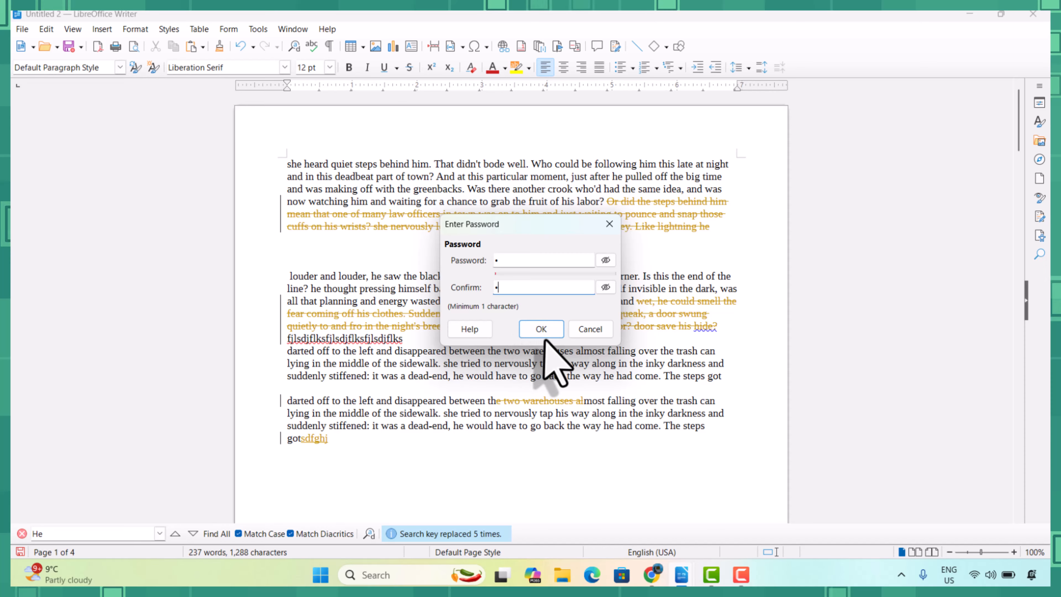
left_click(552, 330)
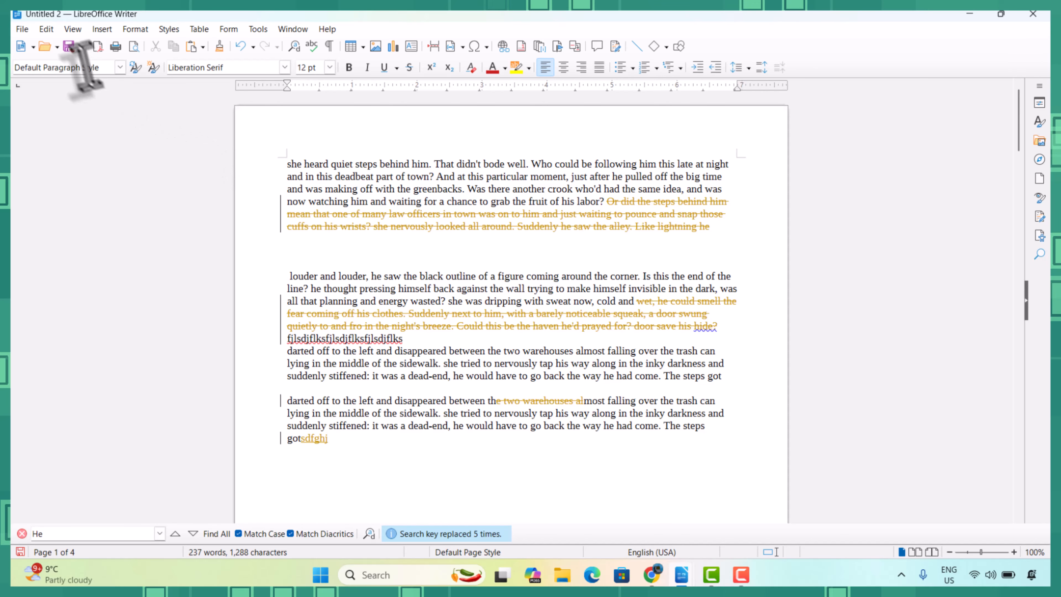
Check which accept and reject options are available in Manage Changes for the protected changes, and close it.
left_click(47, 29)
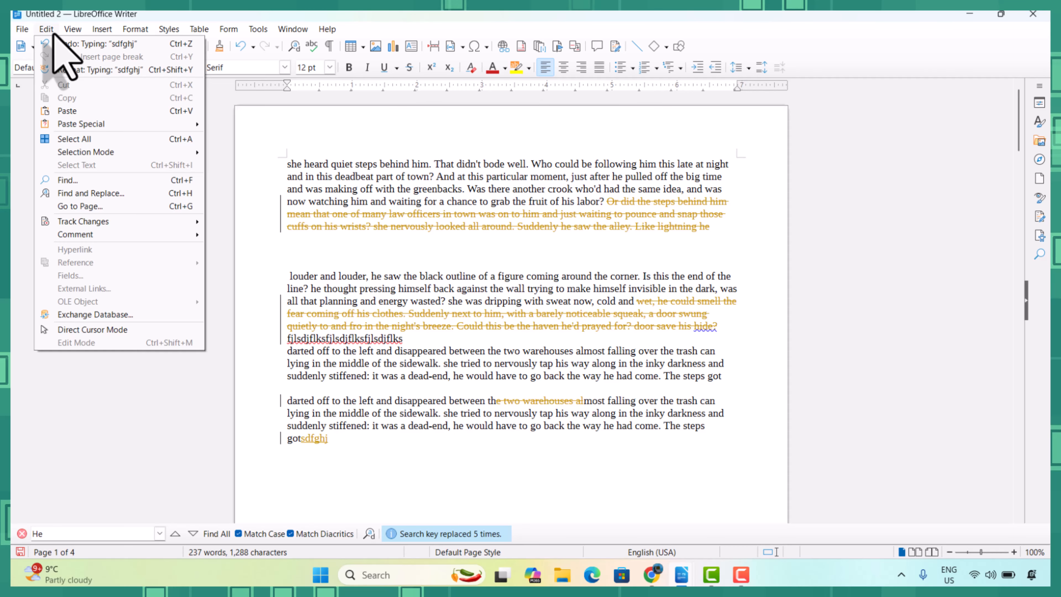
mouse_move(111, 221)
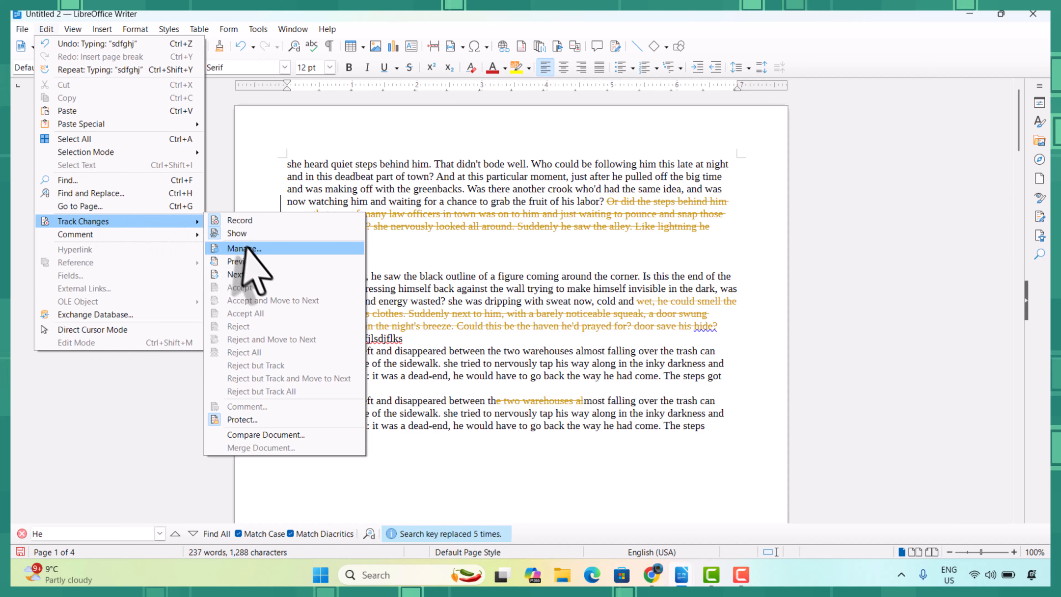
left_click(258, 249)
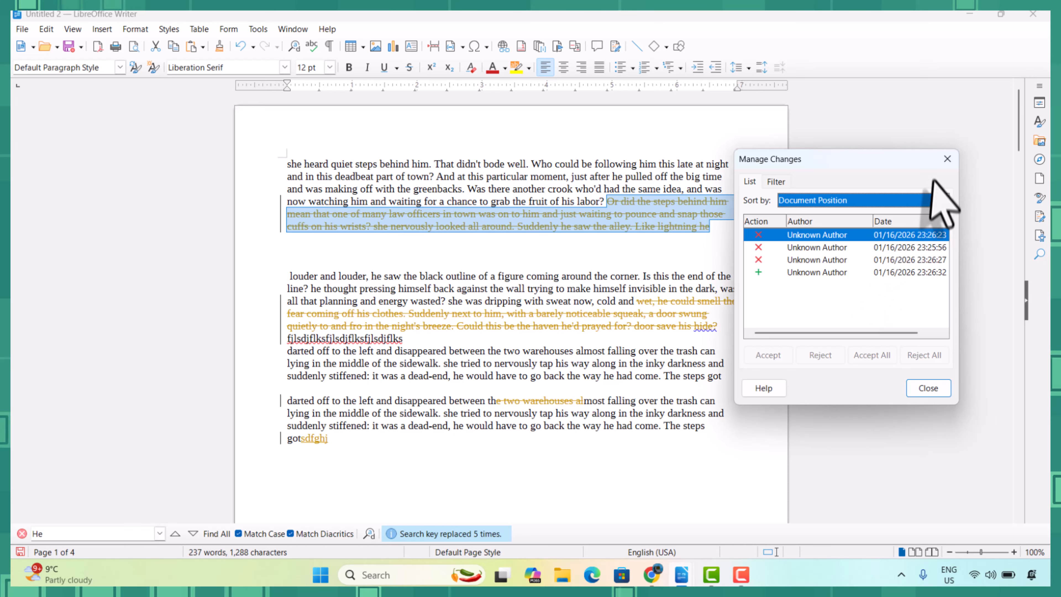
left_click(947, 159)
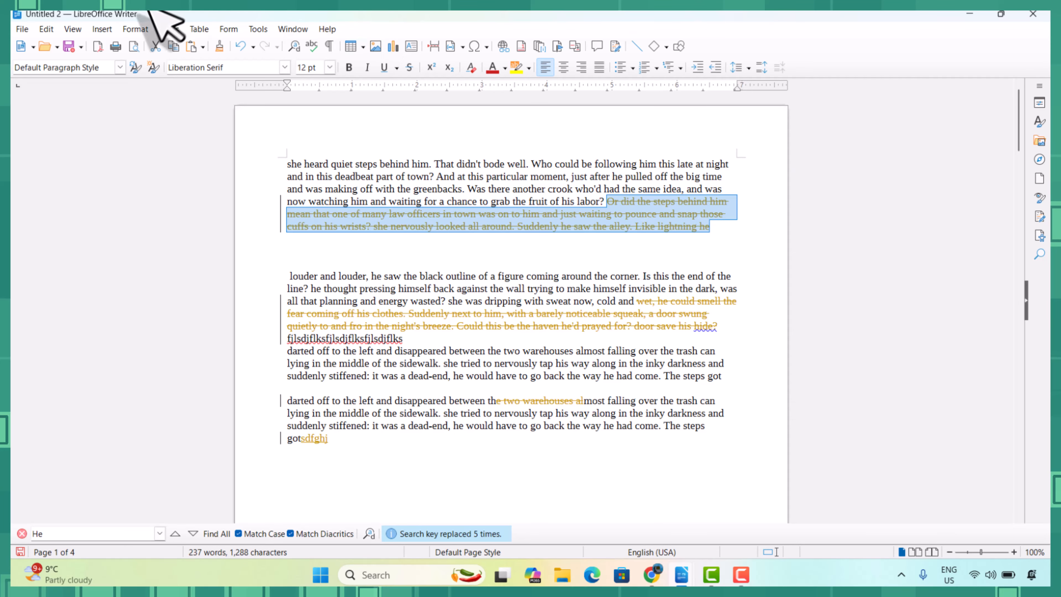
Turn off protected change recording by entering the protection password.
left_click(49, 31)
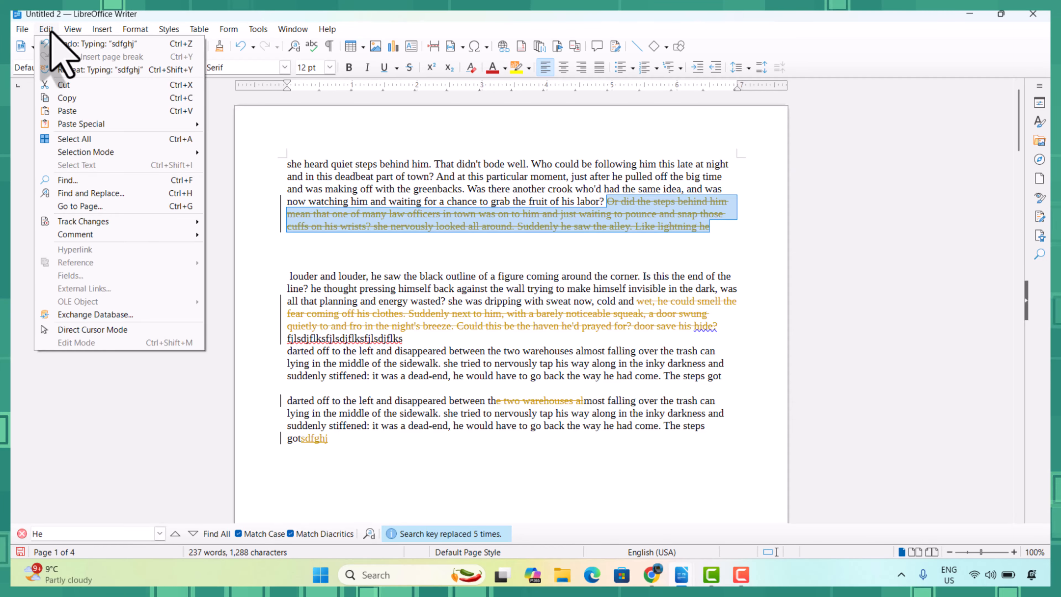
mouse_move(117, 223)
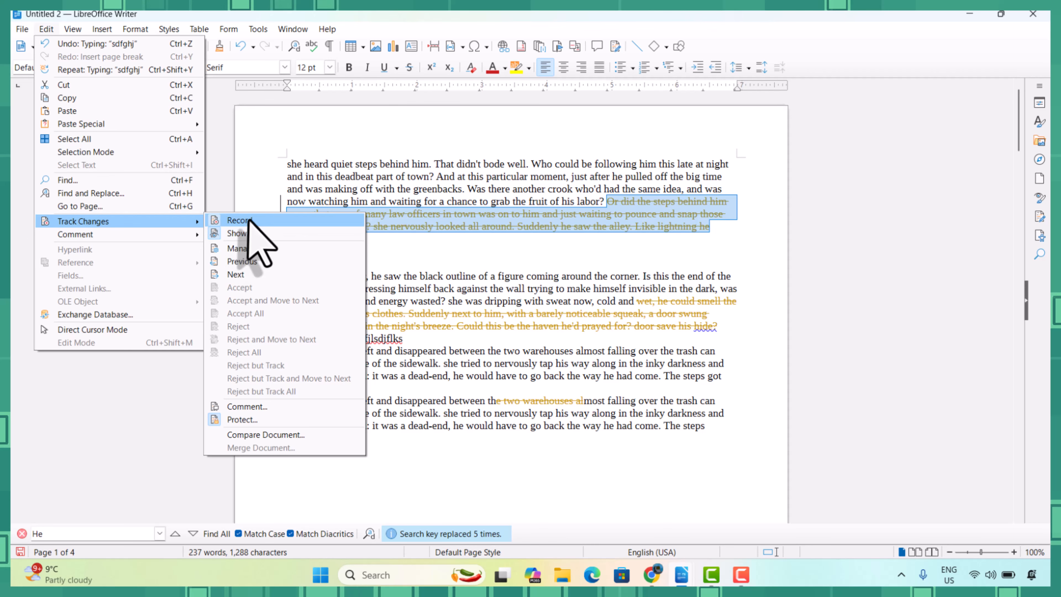
left_click(244, 221)
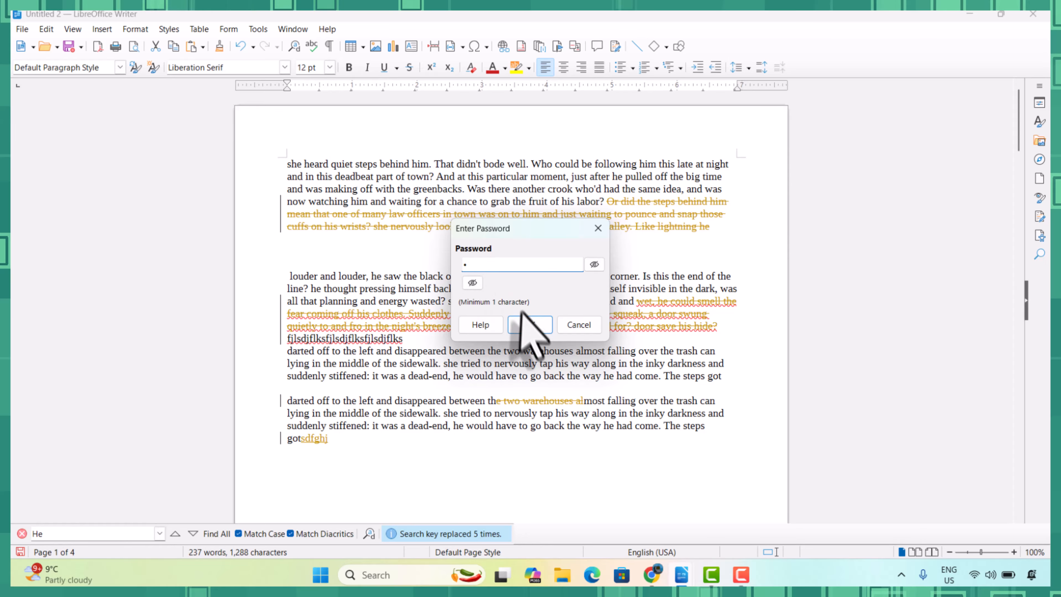
left_click(529, 325)
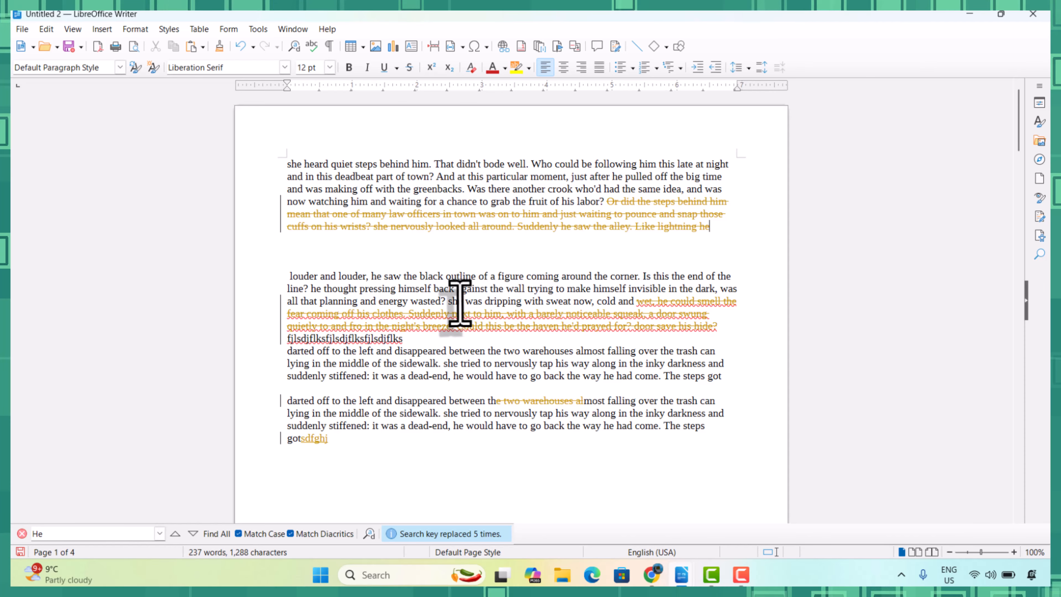
Accept all tracked changes in Manage Changes and close the dialog.
left_click(46, 31)
mouse_move(77, 222)
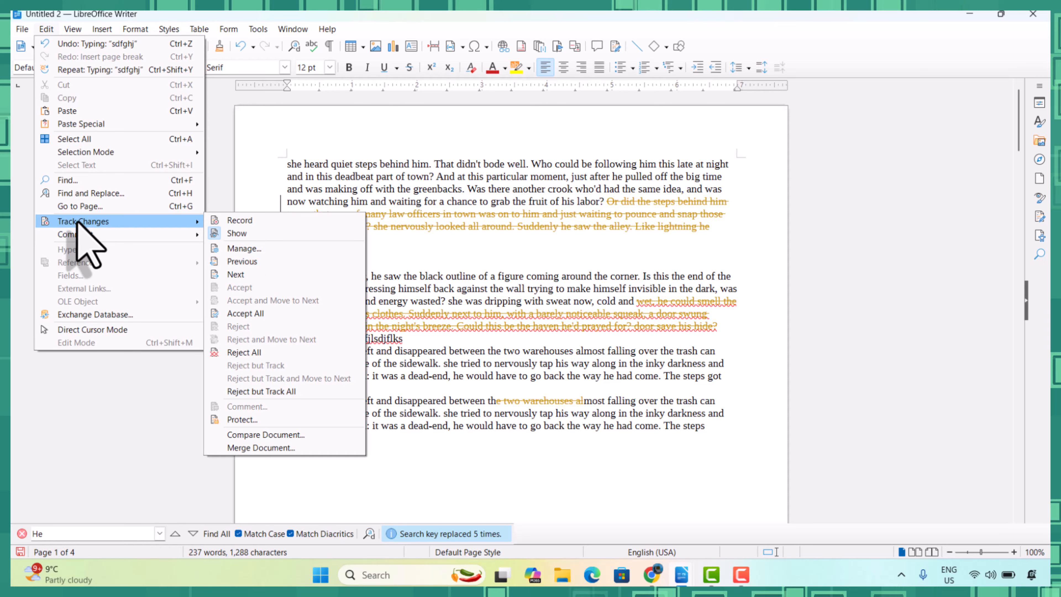
left_click(250, 248)
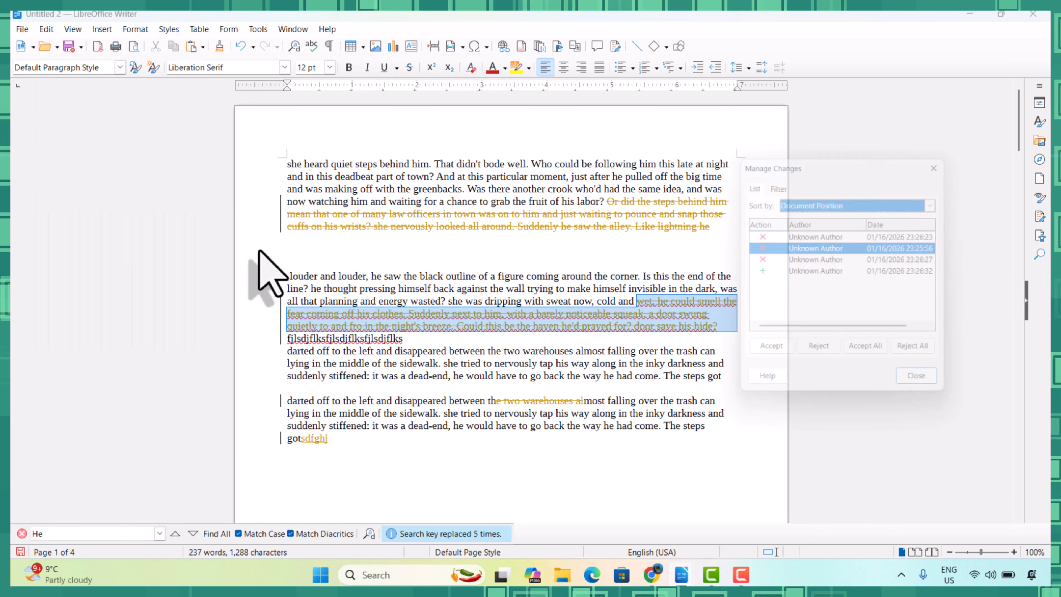
left_click(873, 355)
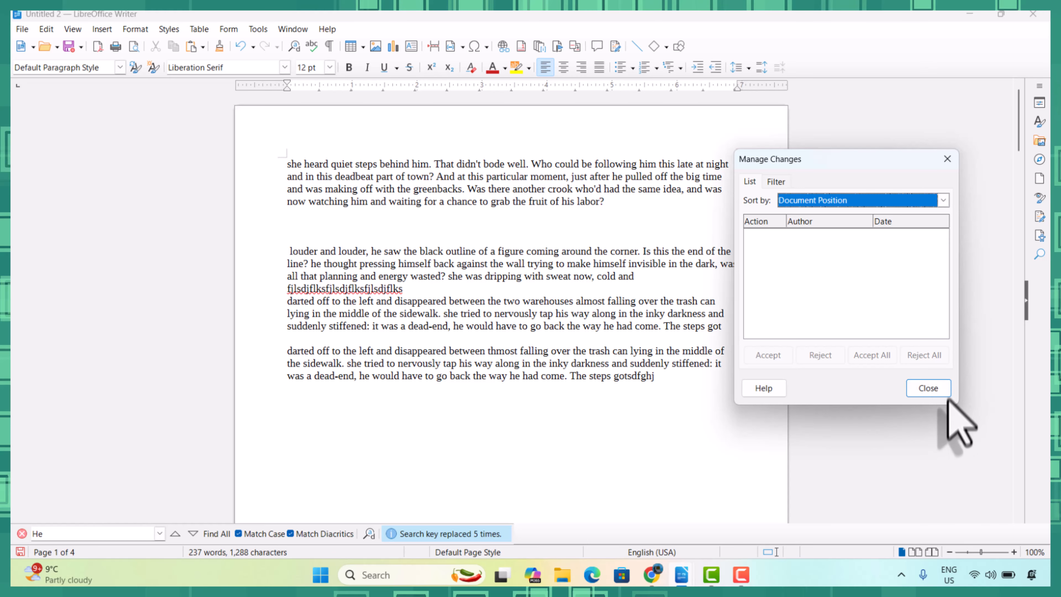
left_click(940, 392)
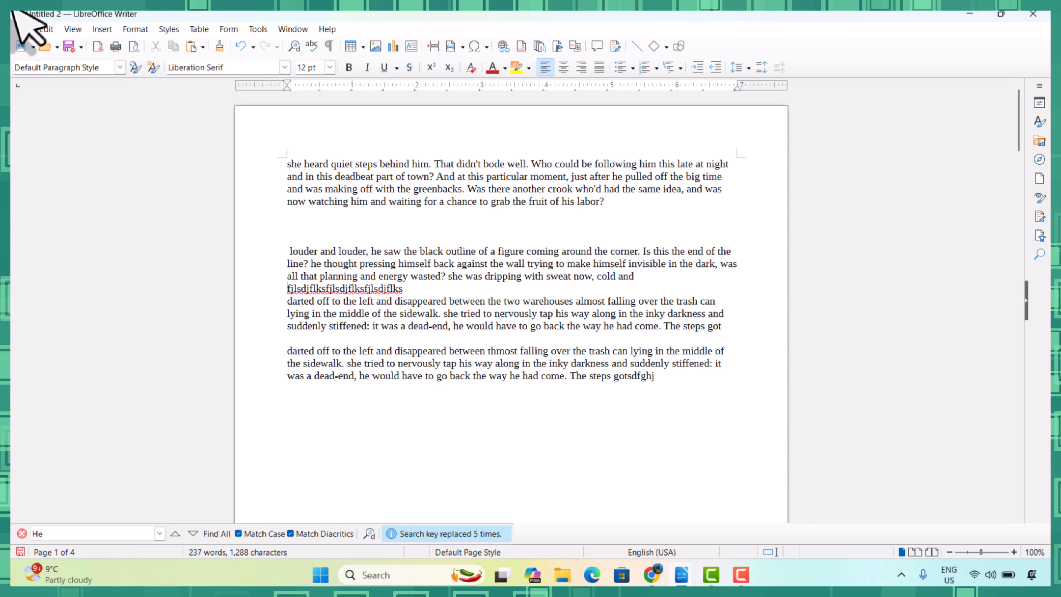
left_click(45, 29)
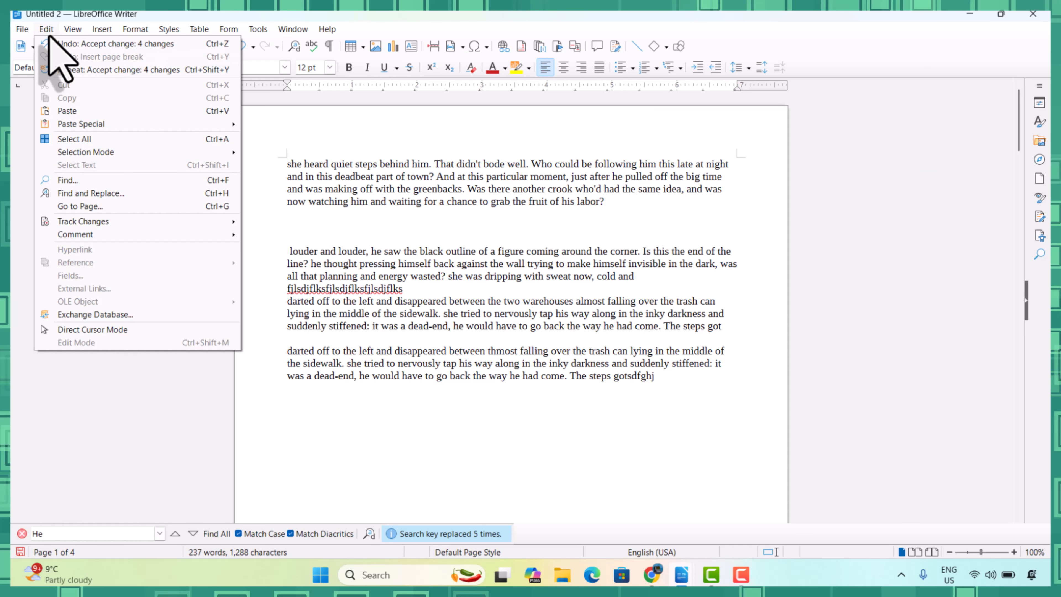
mouse_move(93, 235)
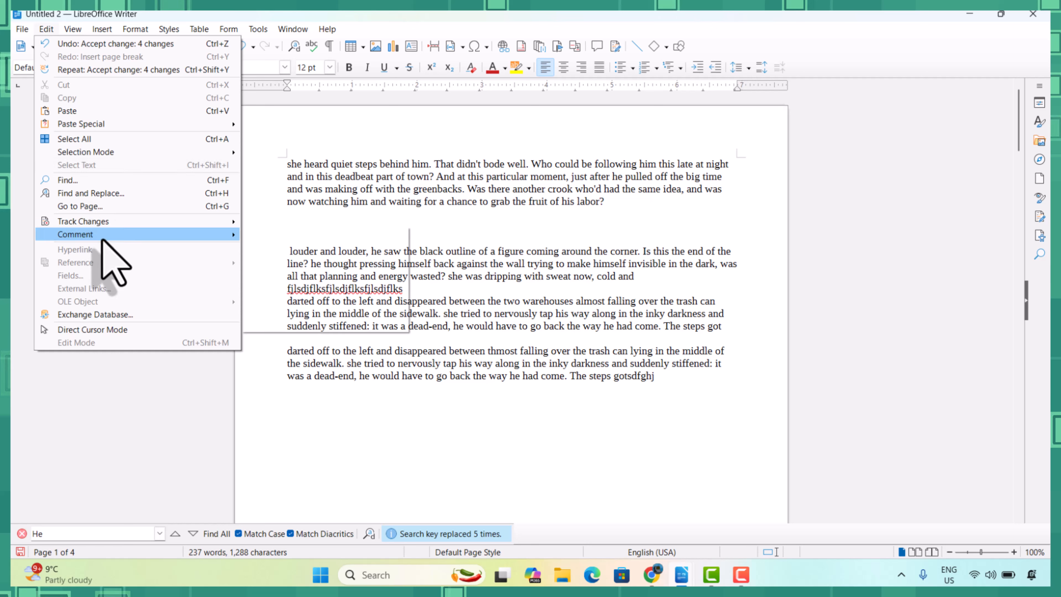
mouse_move(107, 30)
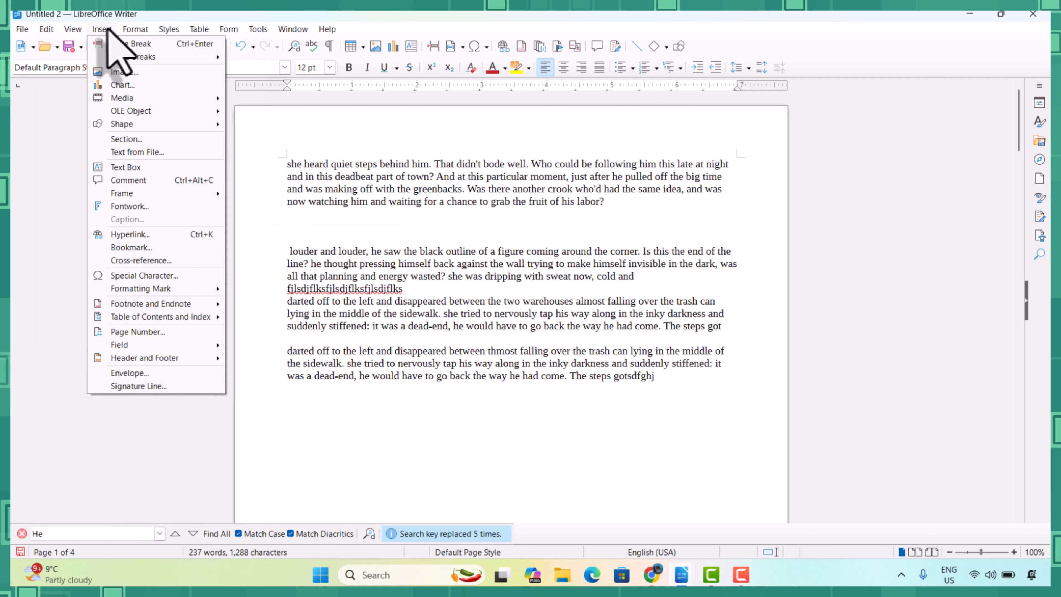
mouse_move(47, 30)
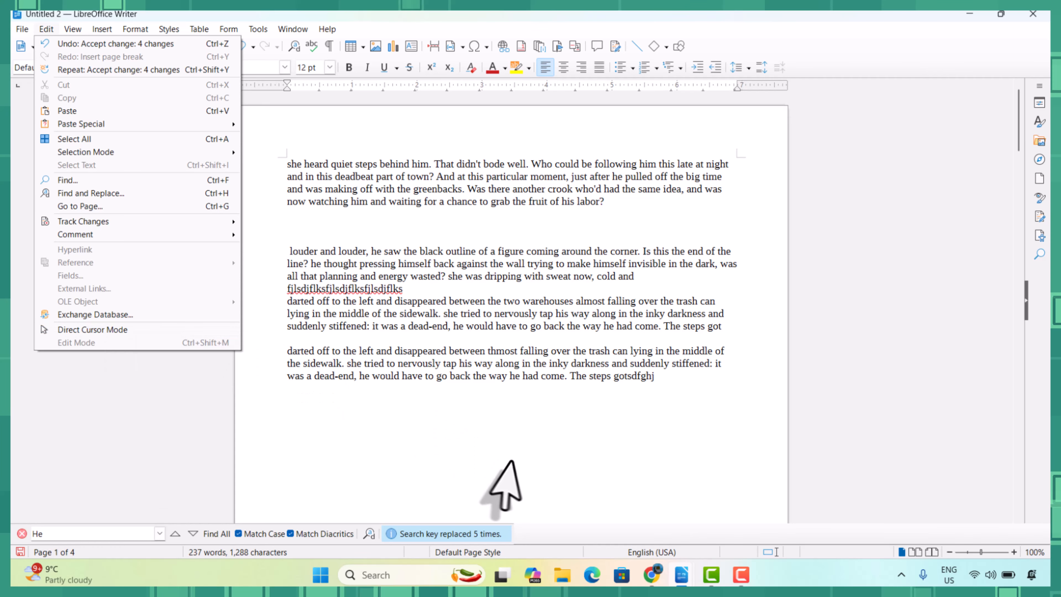
Append "jfkd" to the end of the last paragraph and enter "fjd" in the blank area several lines below it.
left_click(690, 370)
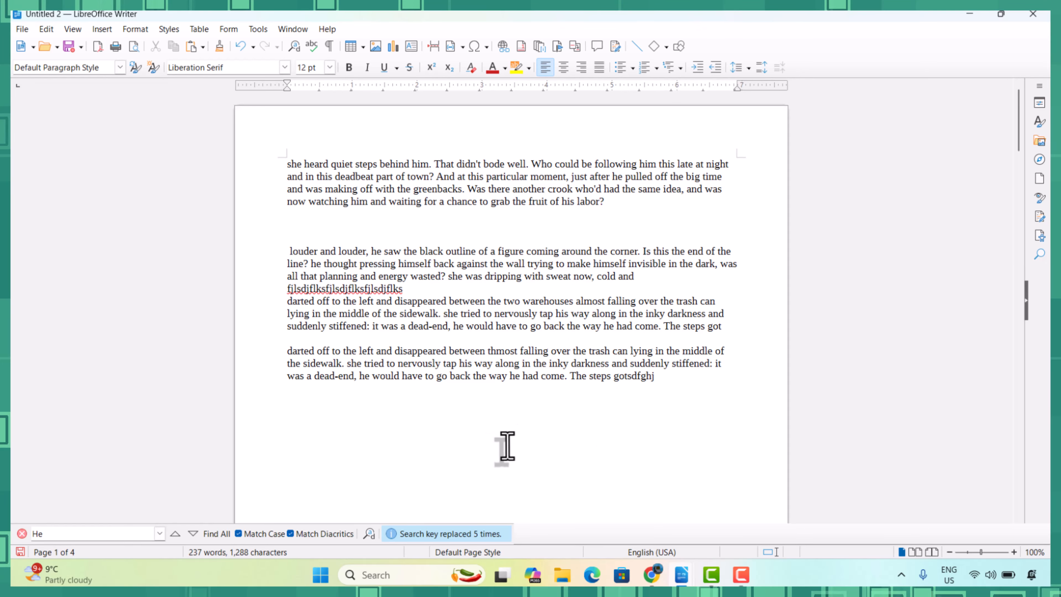
type("jfkd")
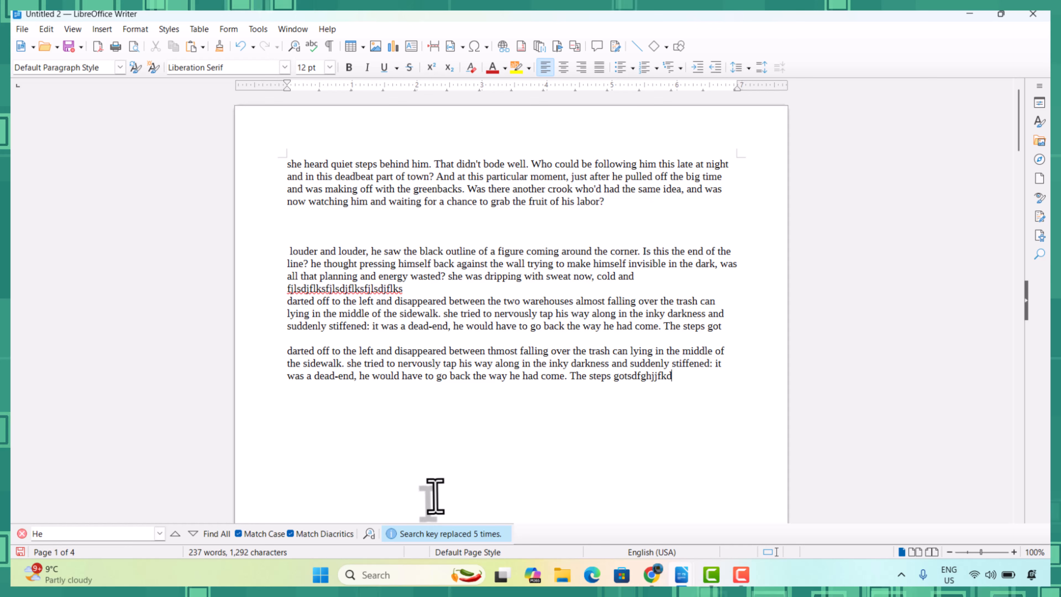
key("Return")
key("Return")
key("Return")
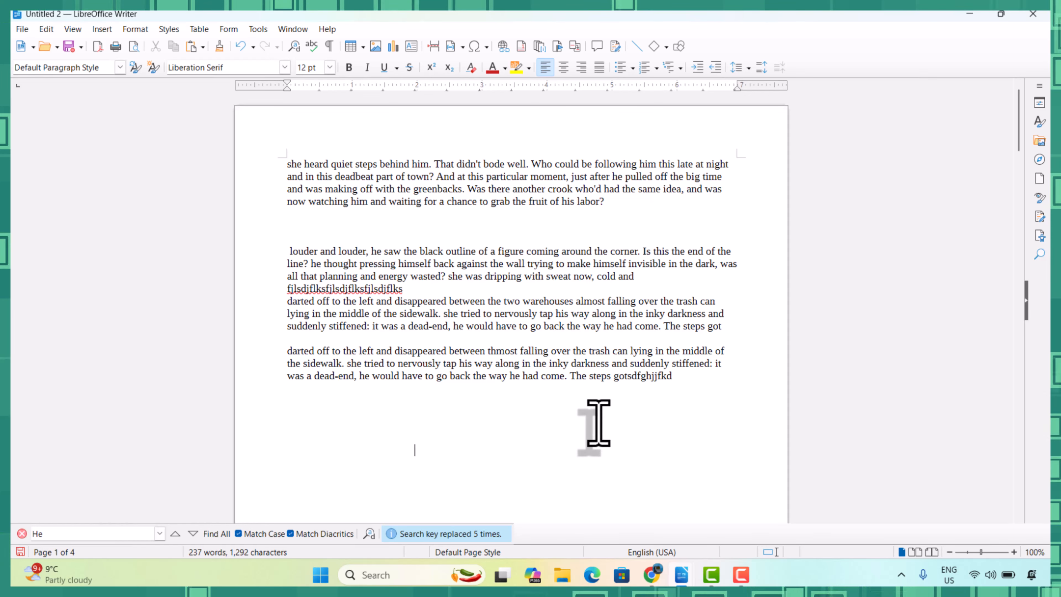
type("fjd")
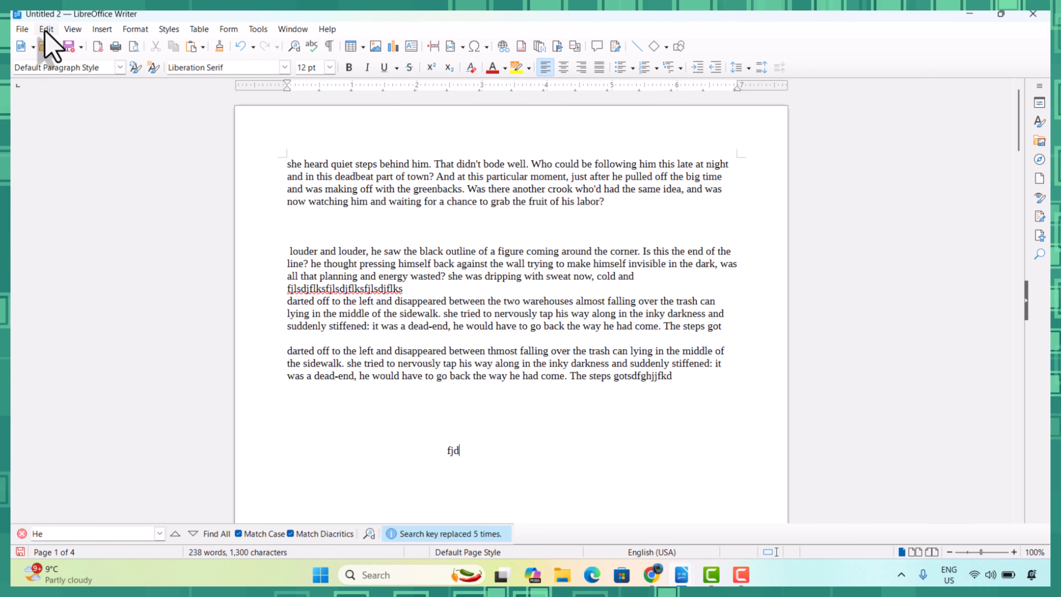
Turn on Direct Cursor Mode and enter "hfjd" and "jsj" at free positions in the blank area below "fjd".
left_click(45, 29)
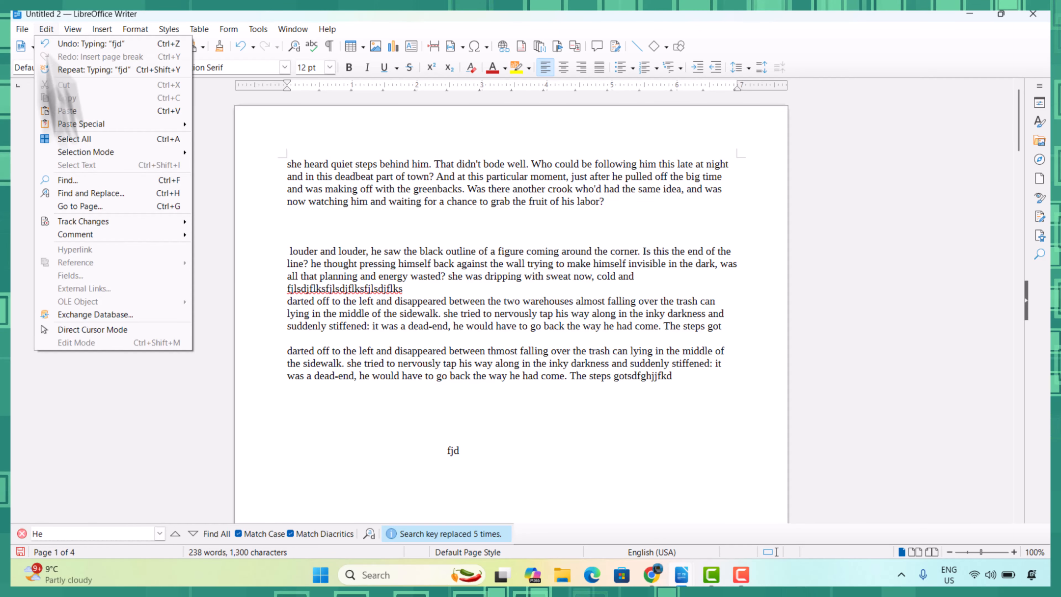
left_click(108, 333)
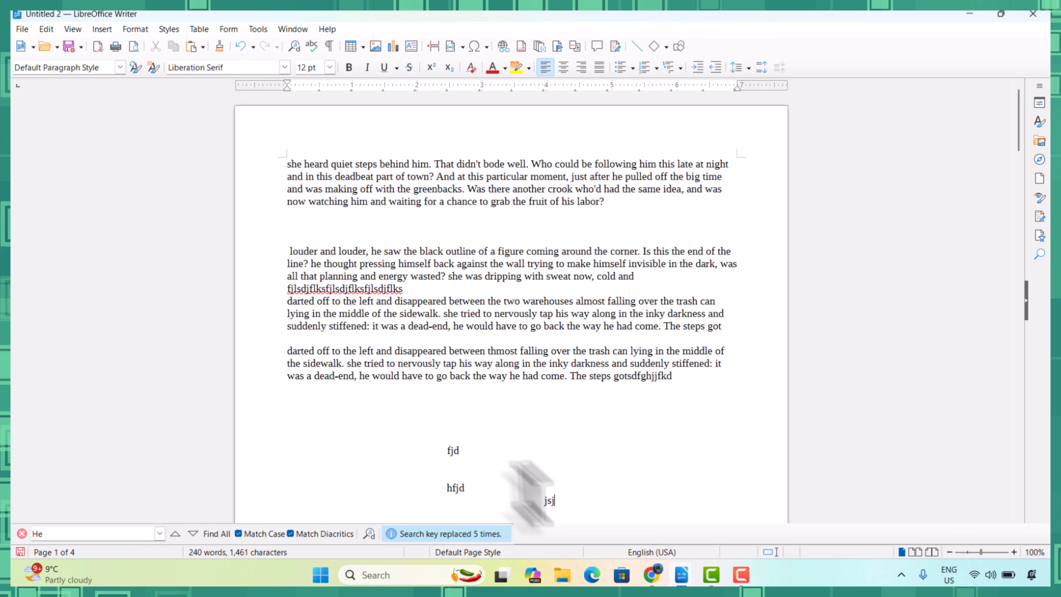
left_click(46, 29)
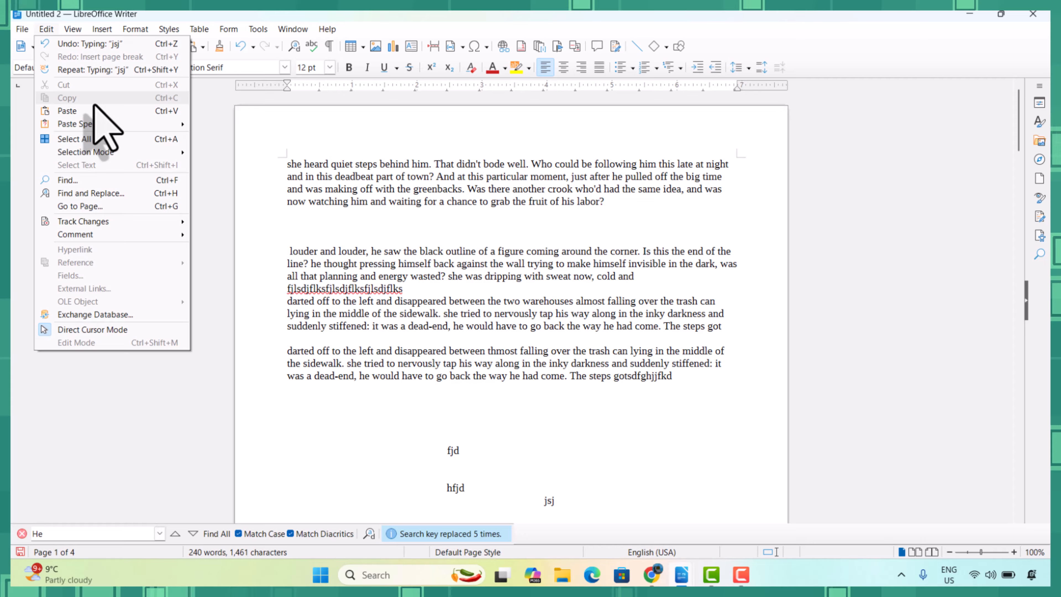
mouse_move(71, 30)
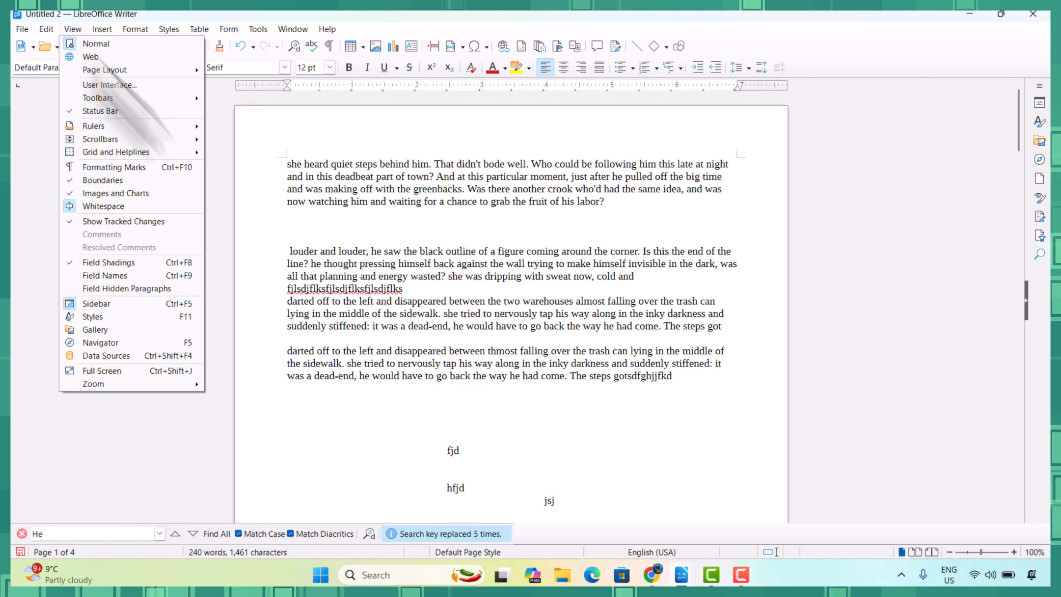
left_click(474, 364)
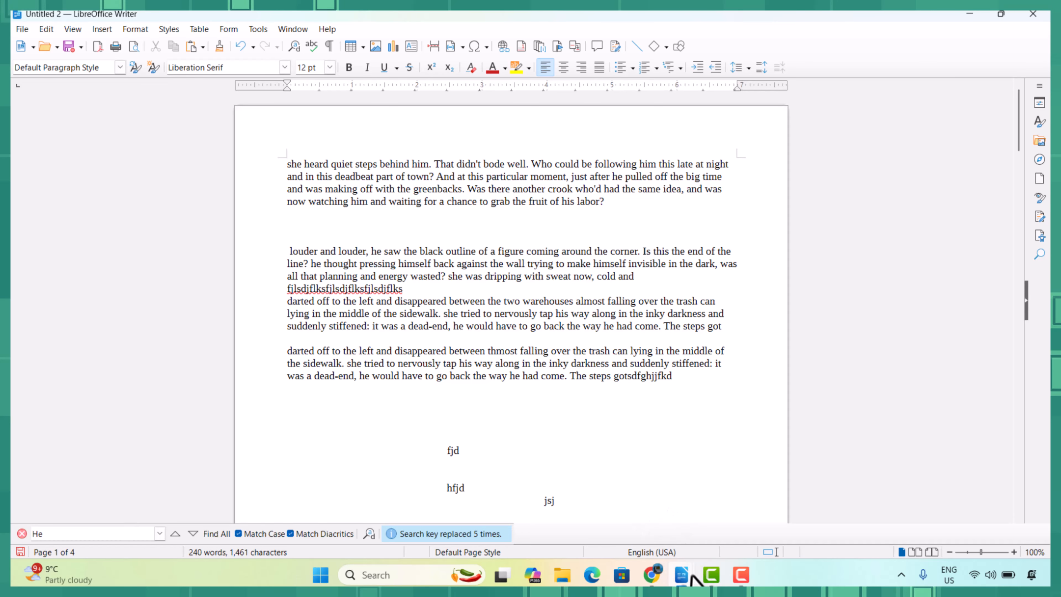
Switch to the Untitled 1 document and read through Practical Questions #1 to #3.
mouse_move(681, 574)
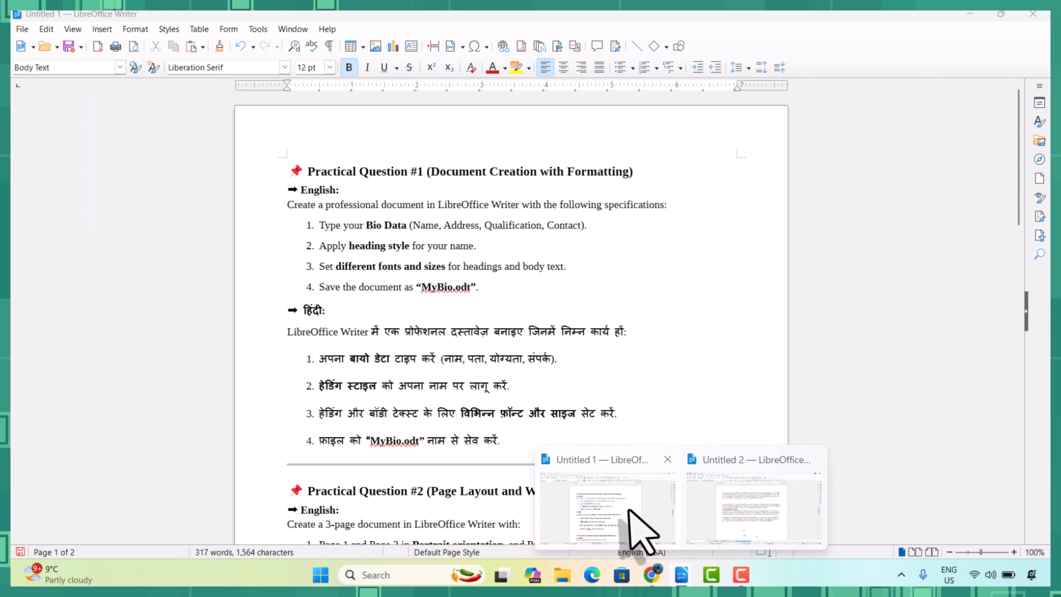
left_click(637, 524)
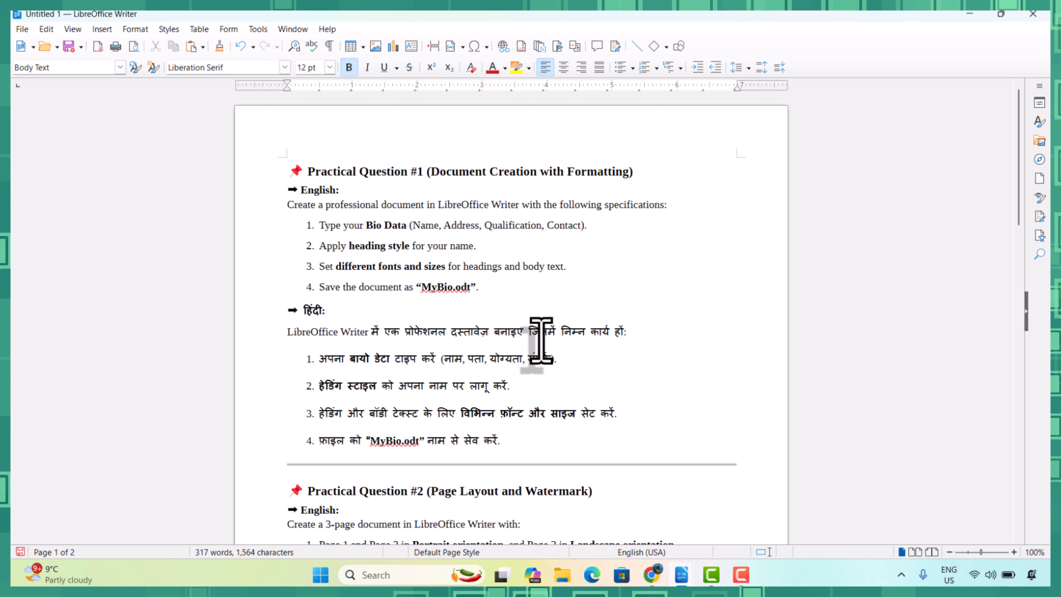
scroll(367, 267, "down", 1)
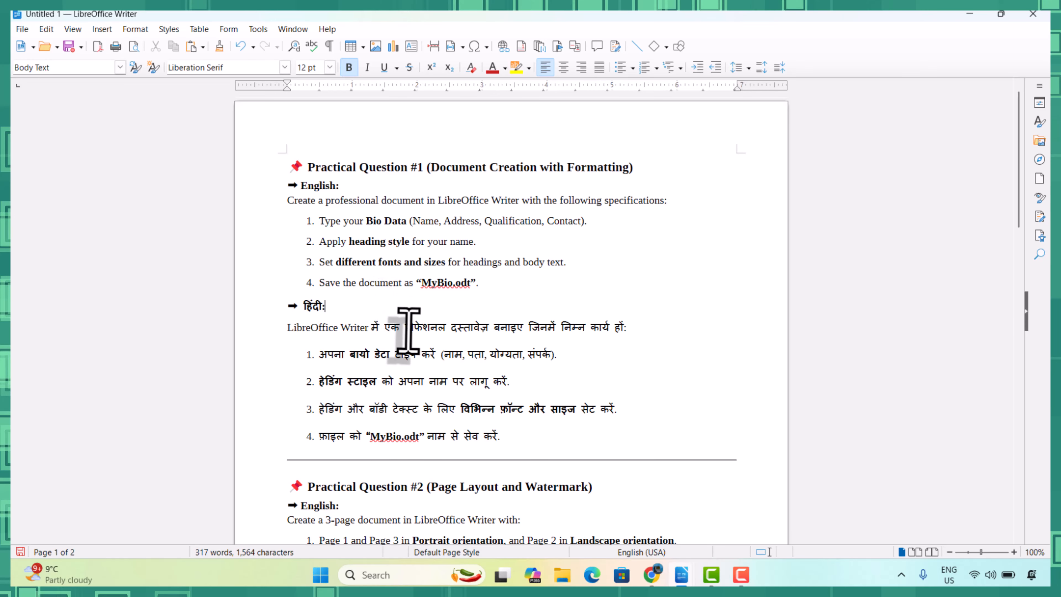
scroll(407, 331, "down", 3)
scroll(408, 331, "down", 7)
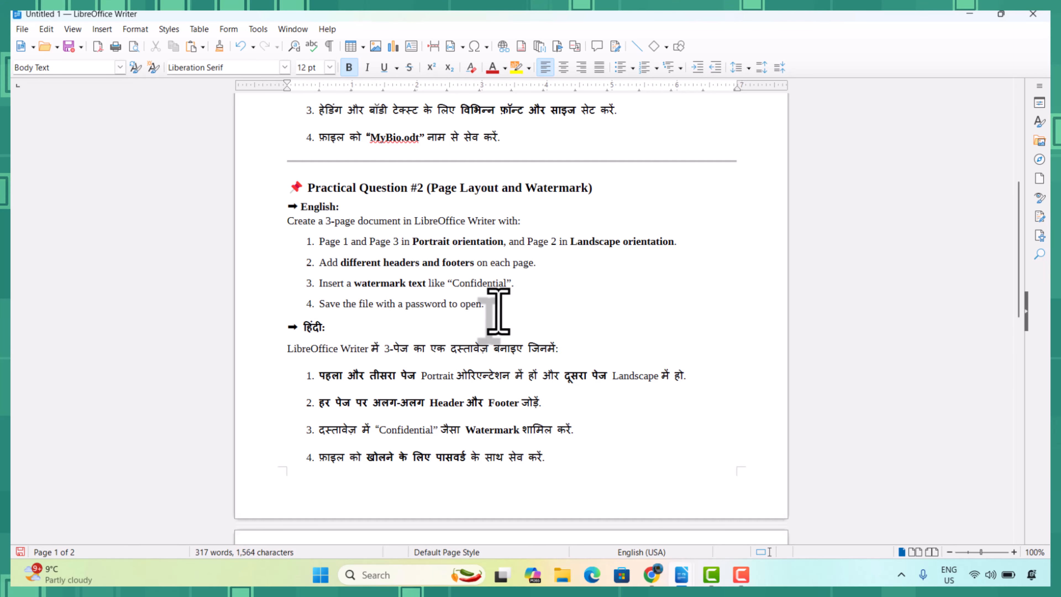
scroll(497, 311, "down", 10)
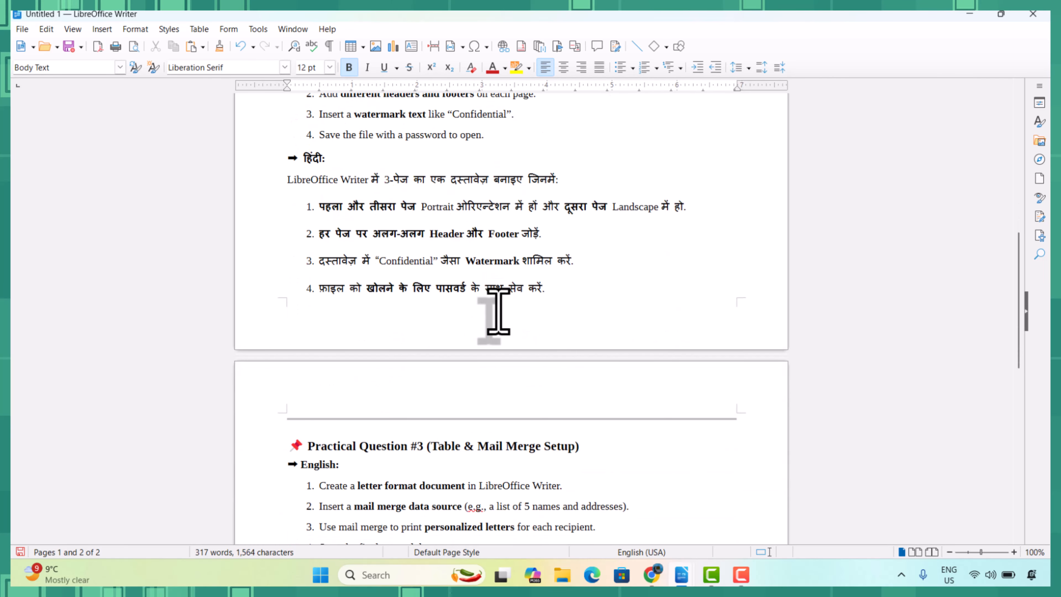
scroll(498, 312, "down", 3)
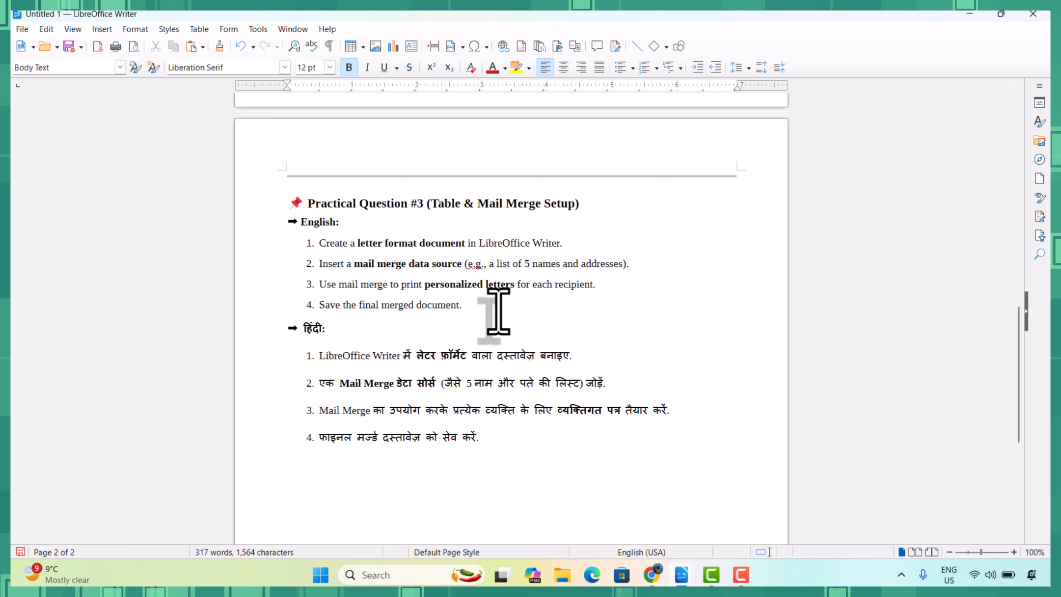